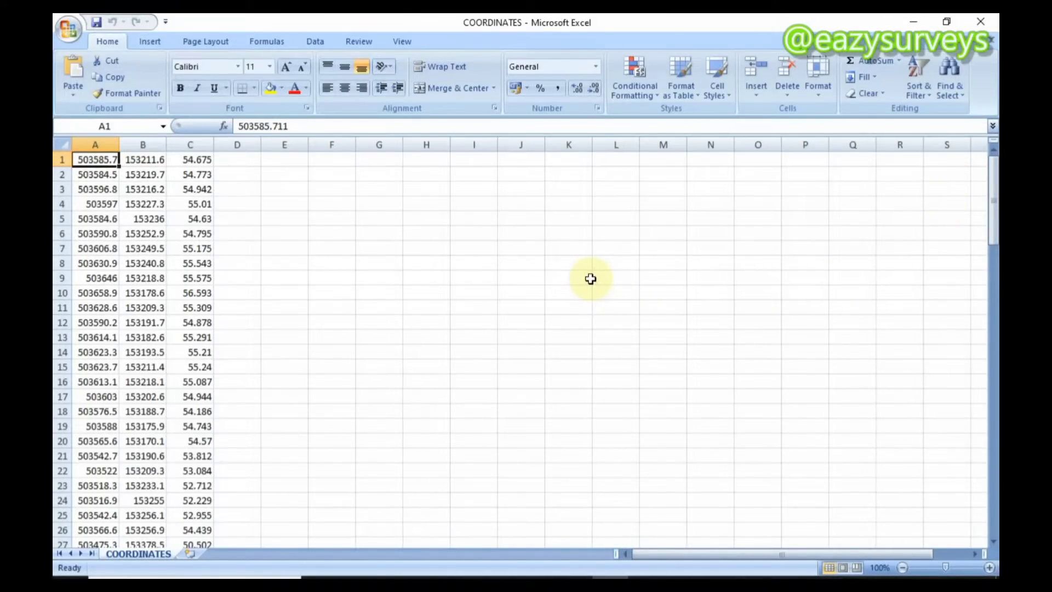
Launch Franson CoordTrans from the desktop and look over the coordinate columns of the COORDINATES workbook
click(914, 22)
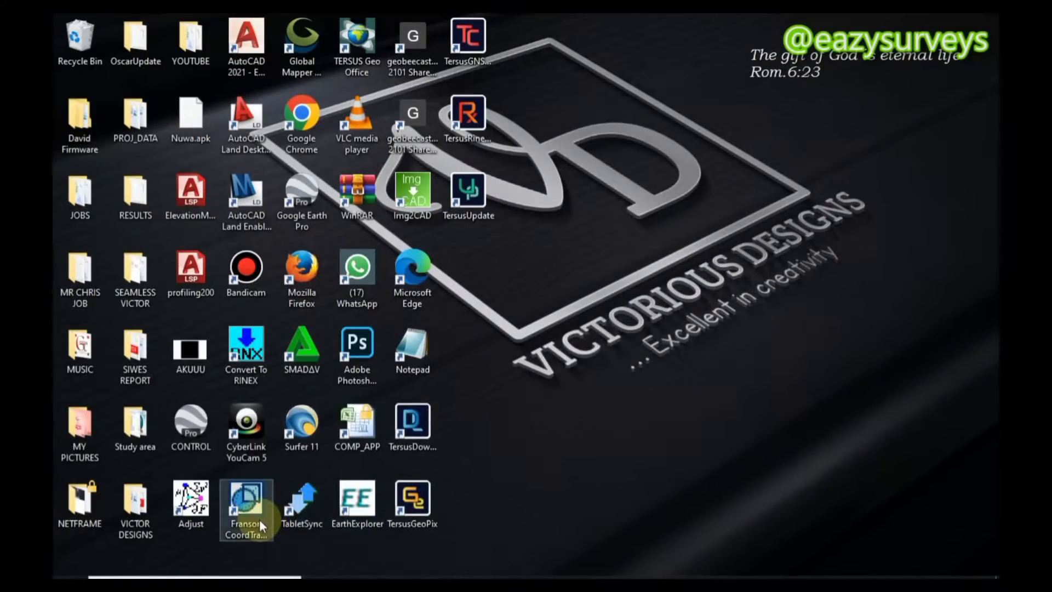
double_click(254, 507)
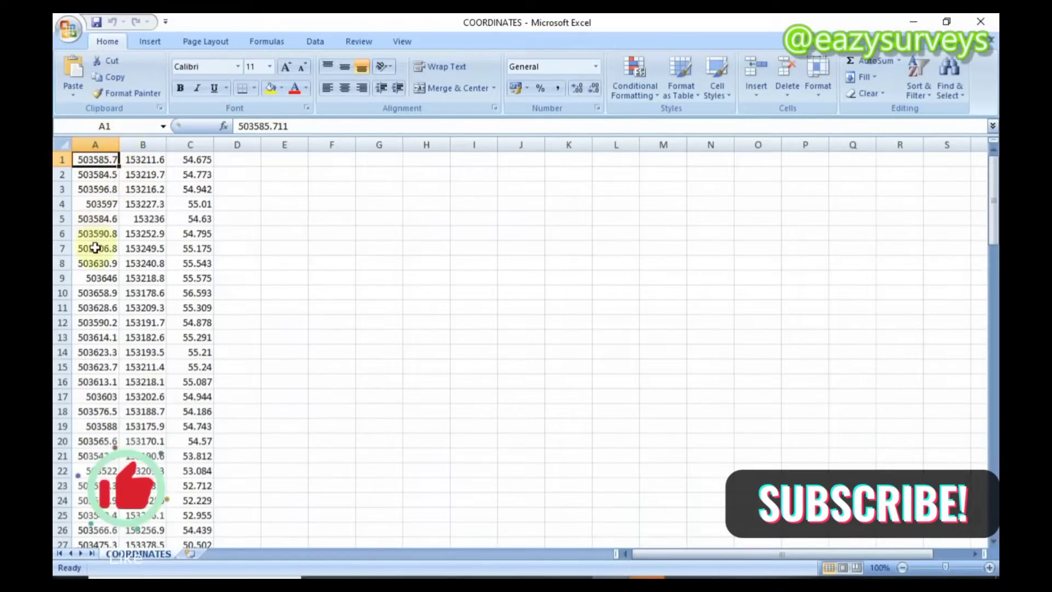
drag(989, 189, 973, 167)
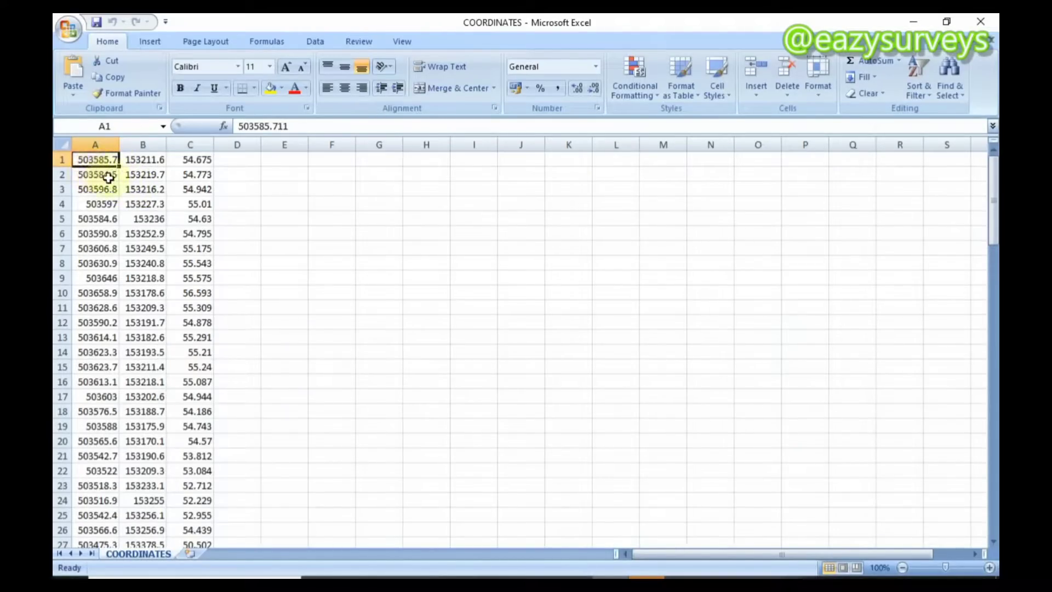
scroll(139, 200, down, 2)
scroll(140, 199, up, 2)
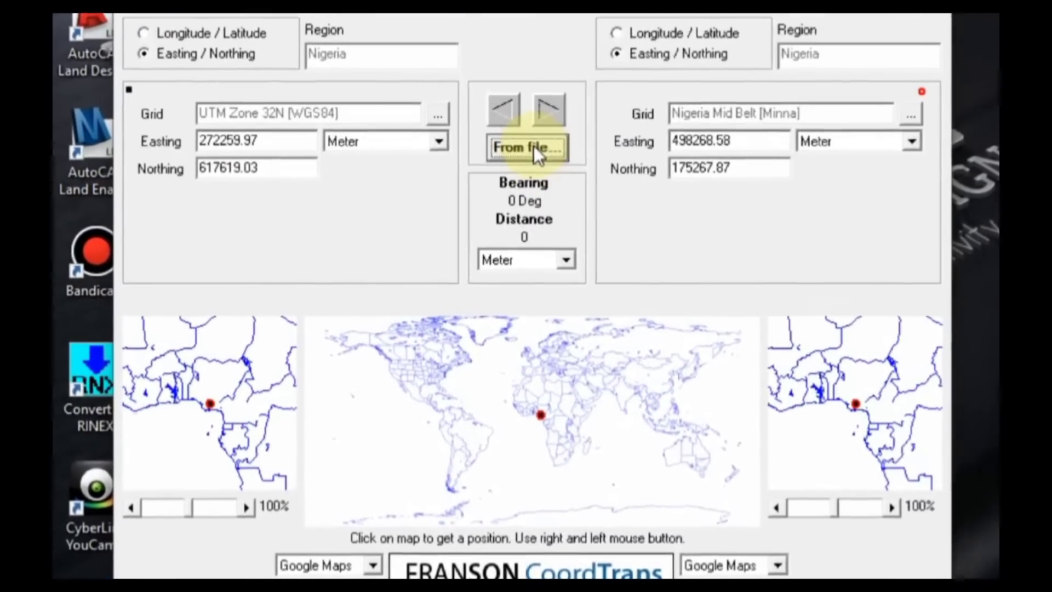
Start the "Convert coordinates from CSV file" wizard and proceed past its introduction page
click(528, 179)
click(268, 122)
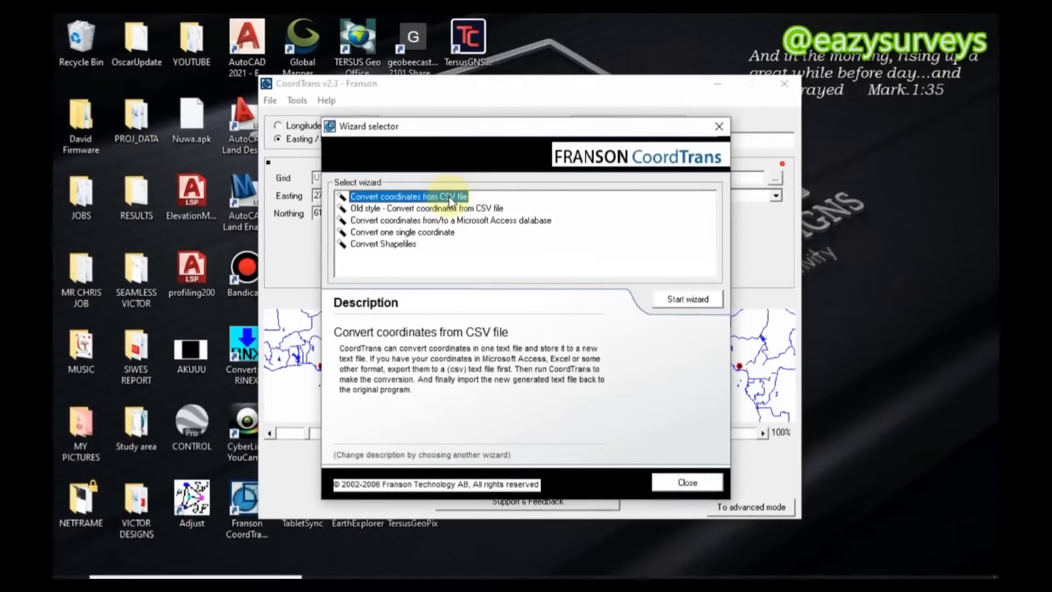
click(689, 299)
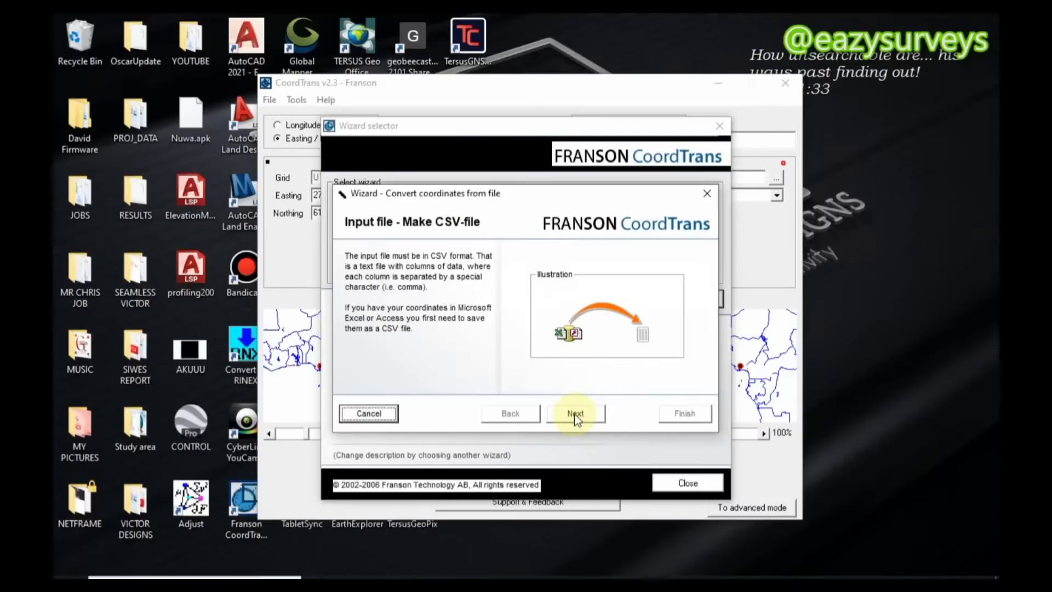
click(576, 413)
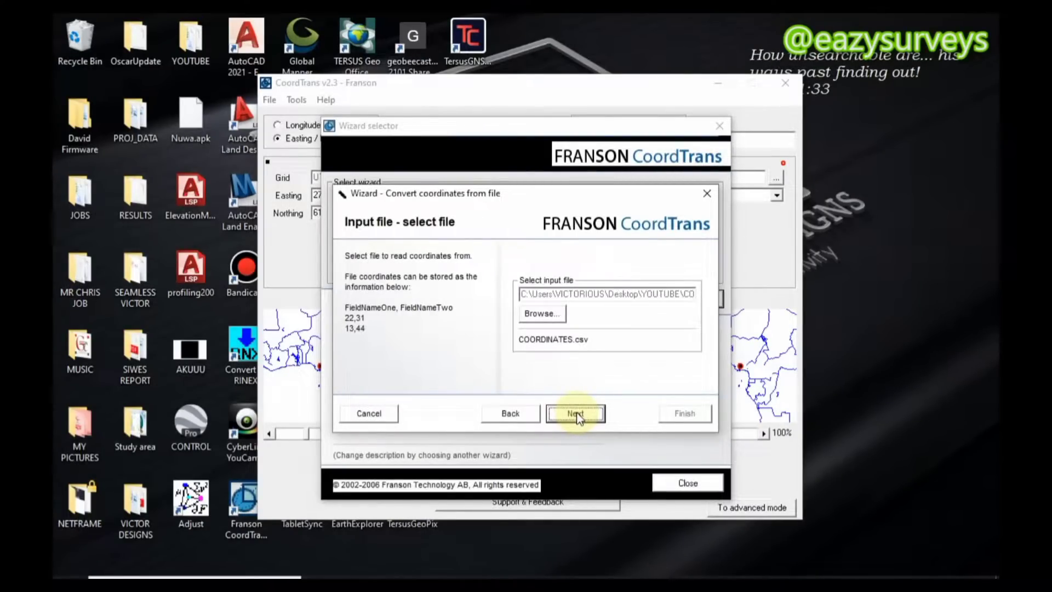
Choose the COORDINATES CSV file in the YOUTUBE folder as the wizard's input file and proceed to the separator settings
click(542, 313)
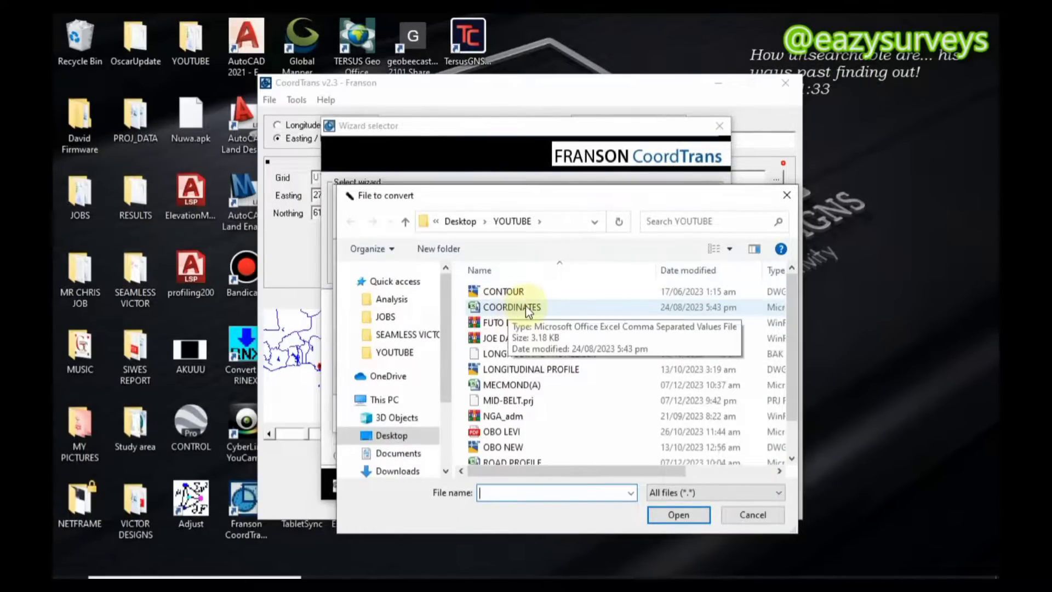
click(518, 308)
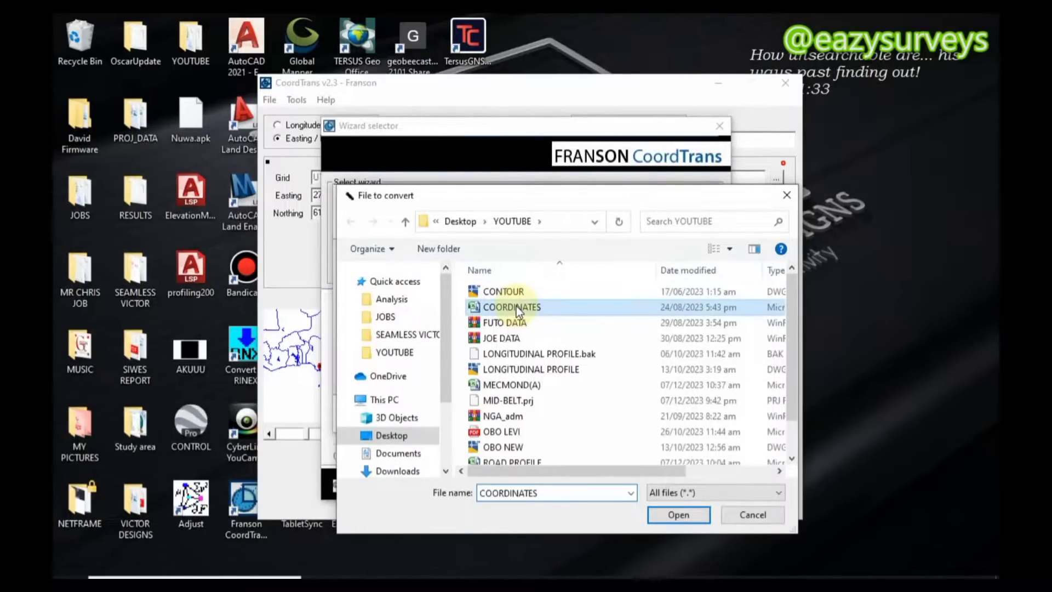
click(677, 514)
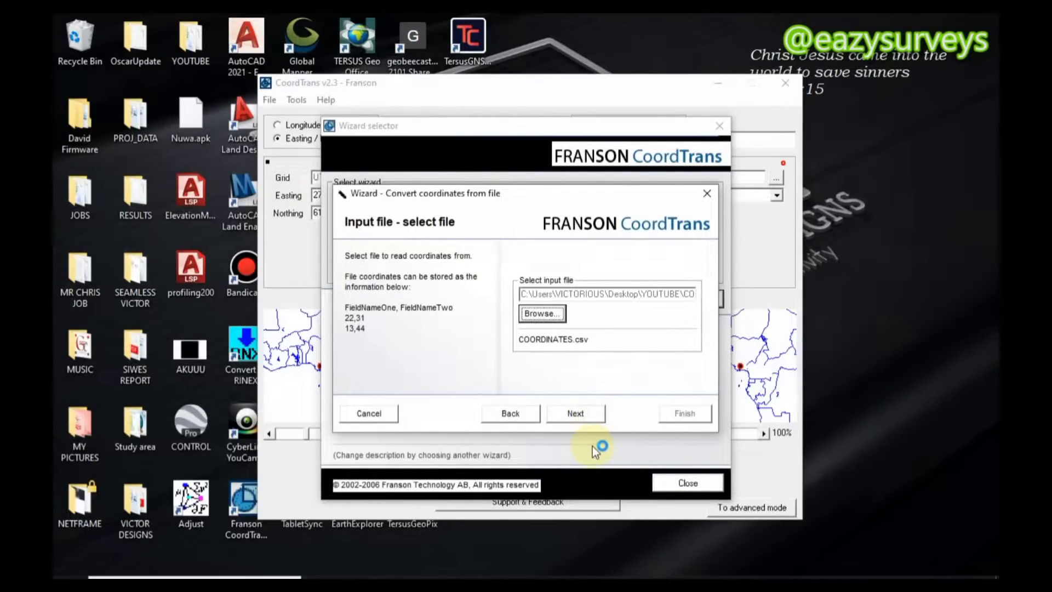
click(578, 412)
click(577, 413)
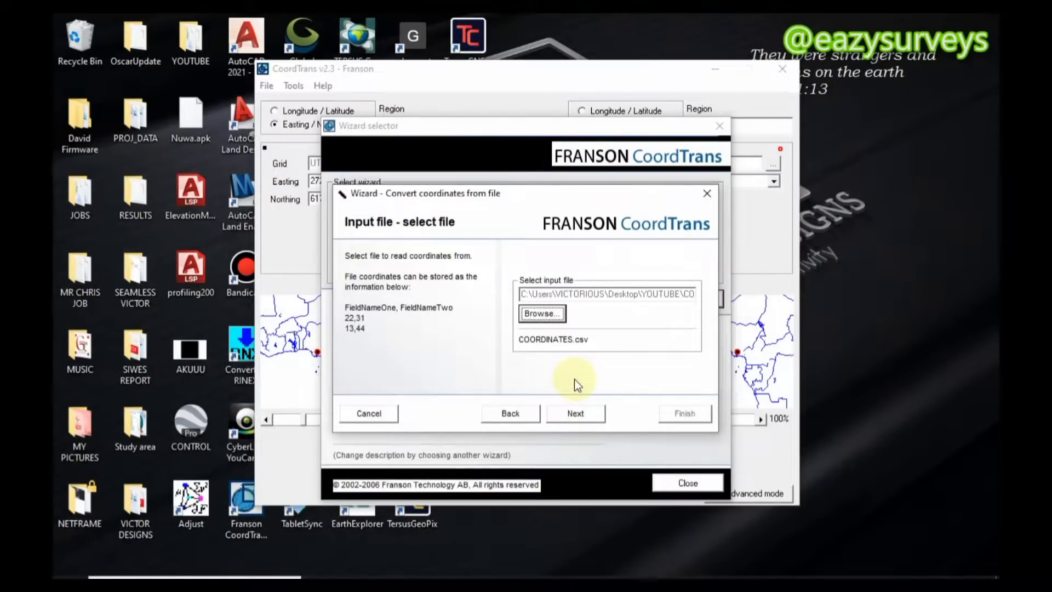
click(586, 415)
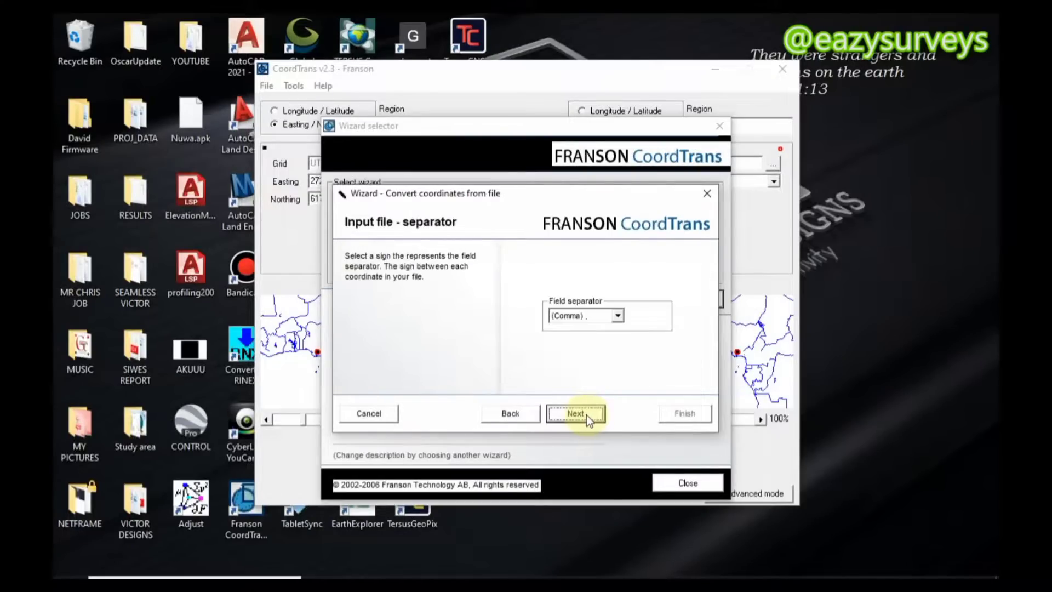
Set the input file's field separator to (Comma) and its Easting / Northing format to Decimal, dot (D.d)
click(618, 317)
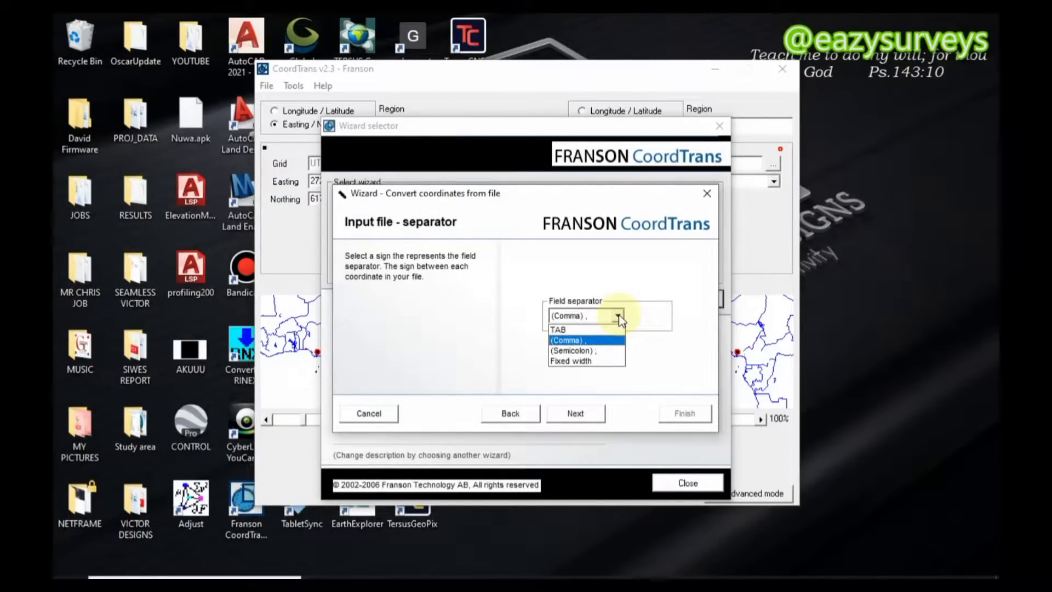
click(573, 343)
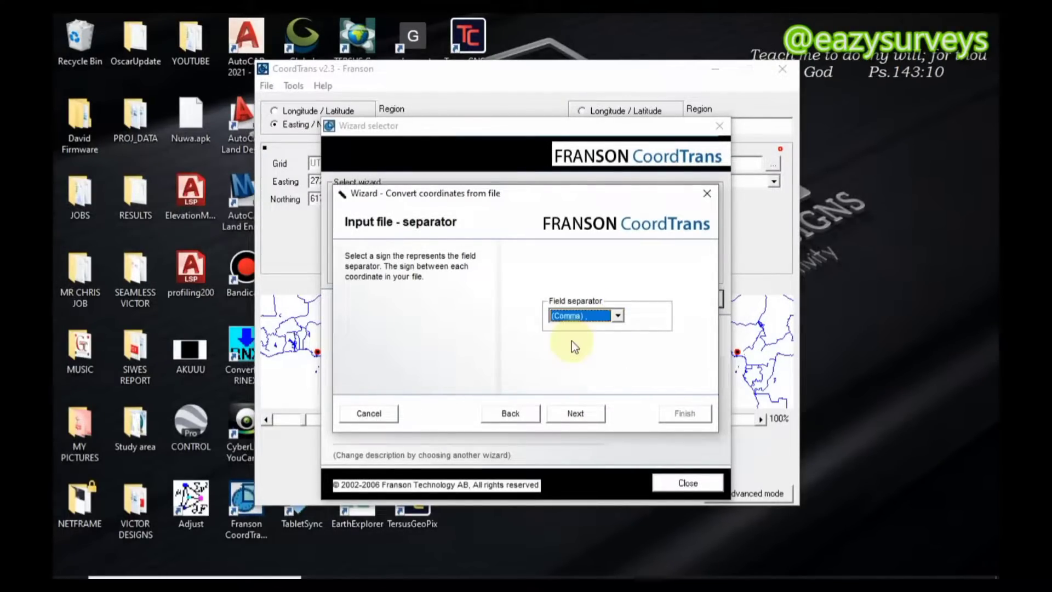
click(582, 415)
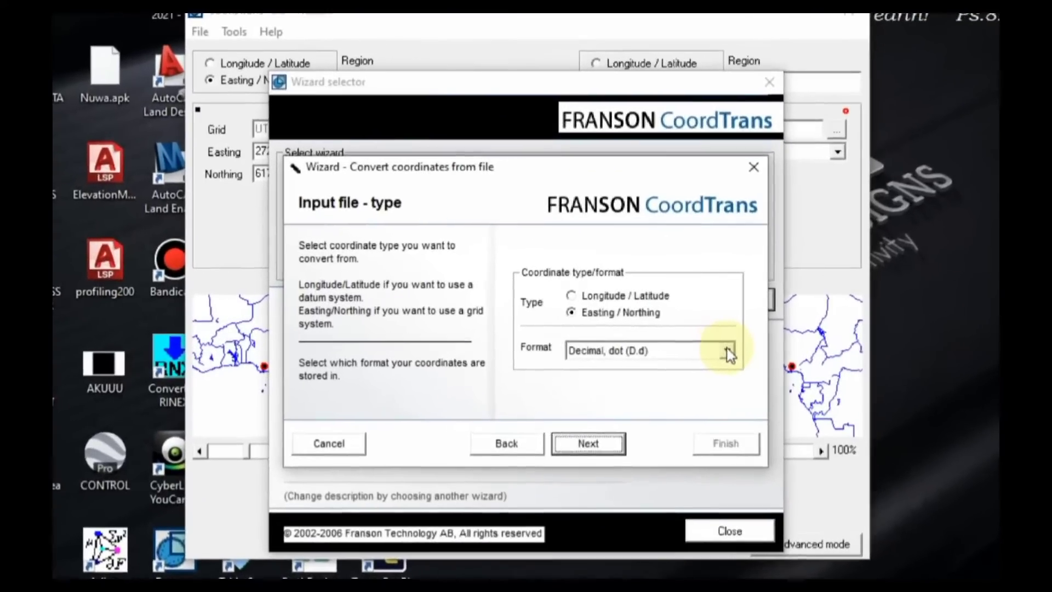
click(685, 339)
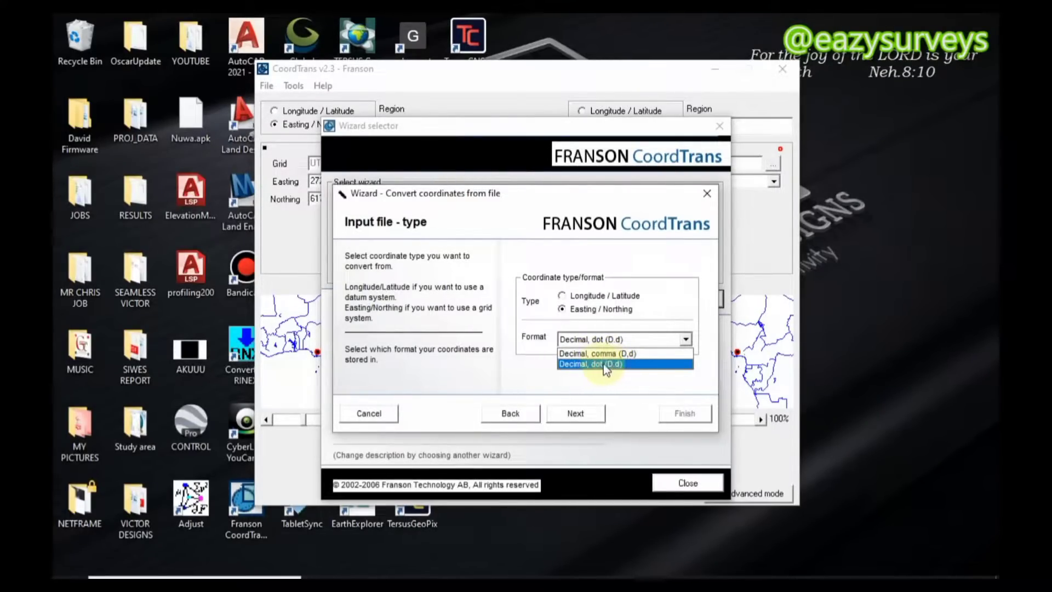
click(609, 364)
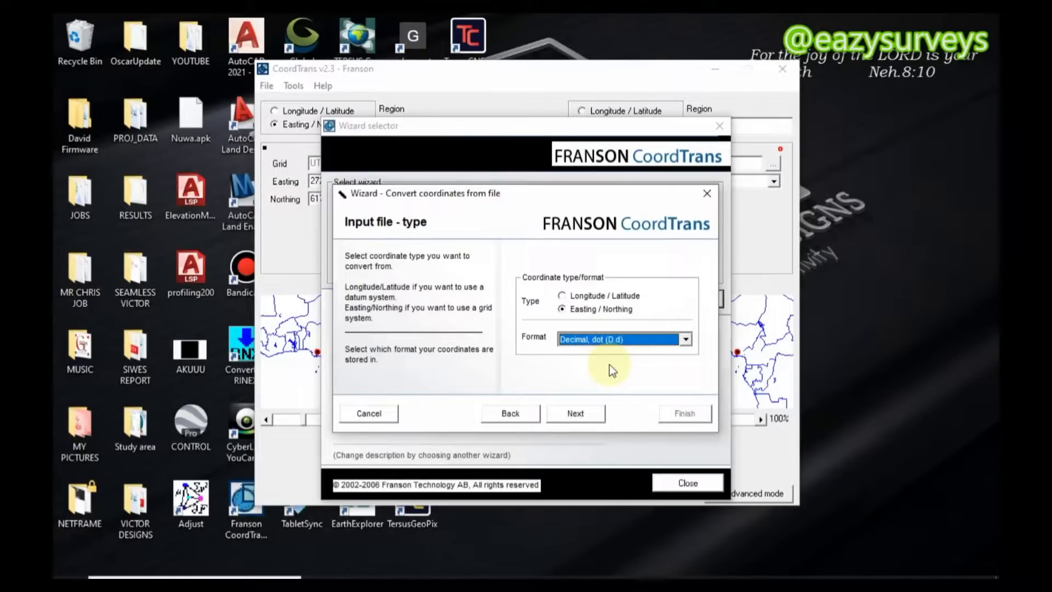
click(581, 413)
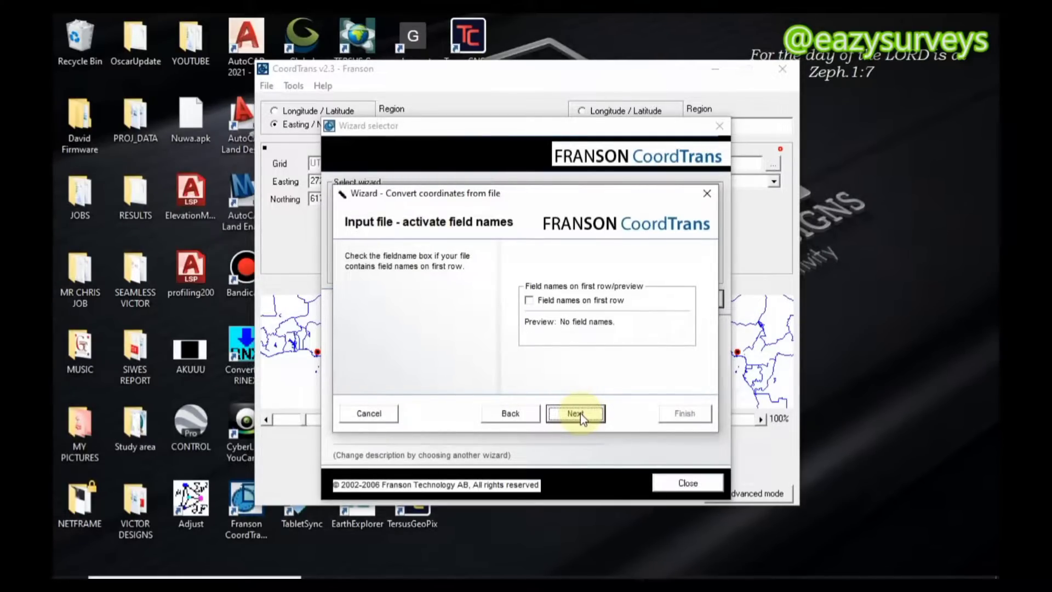
Enable field names on the first row and keep 503585.711 as the Easting field and 153211.621 as the Northing field
click(531, 301)
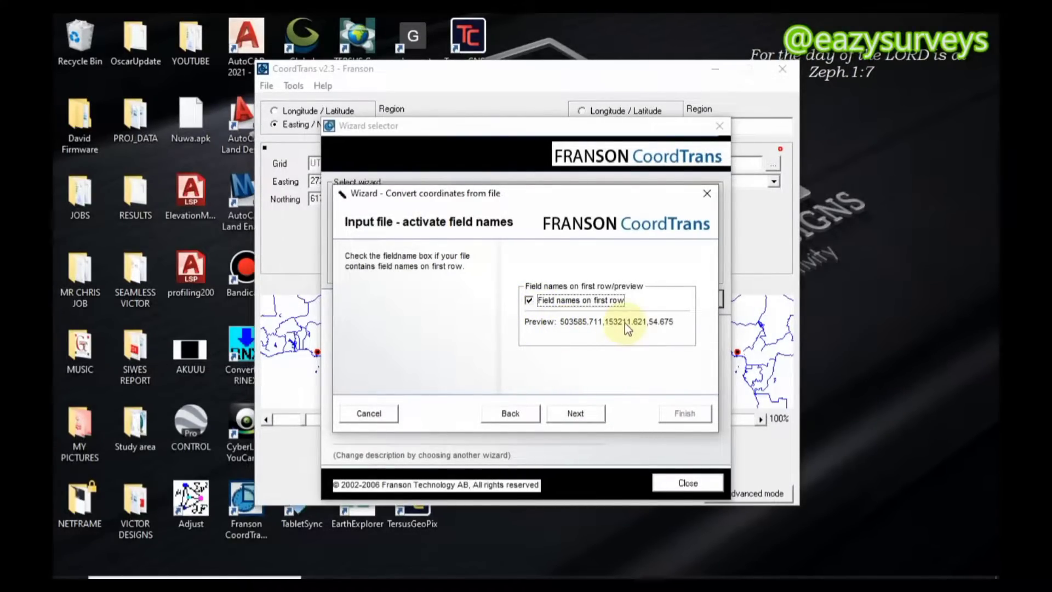
click(576, 415)
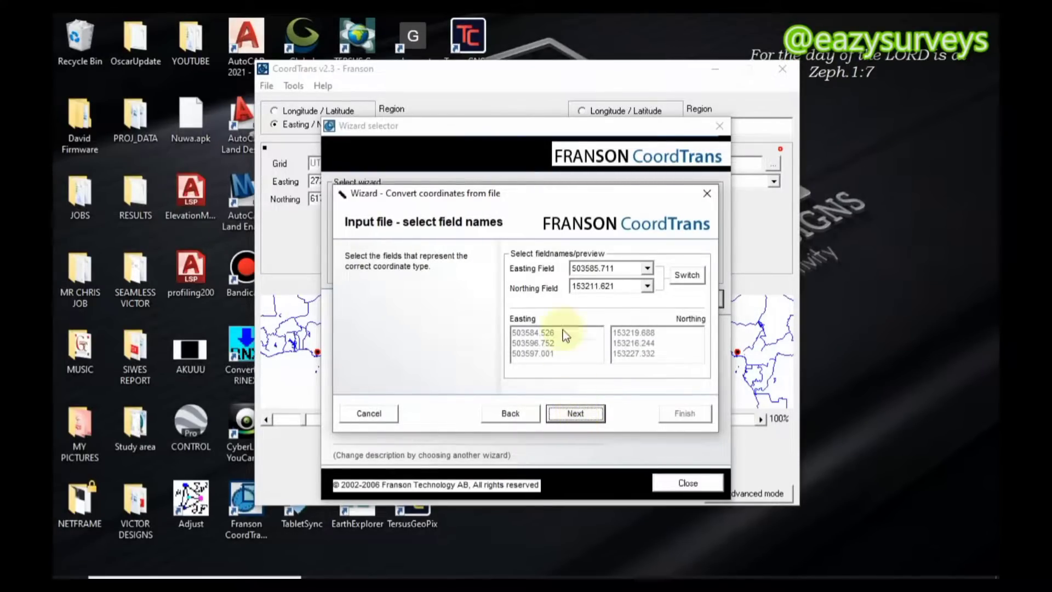
click(647, 270)
click(648, 270)
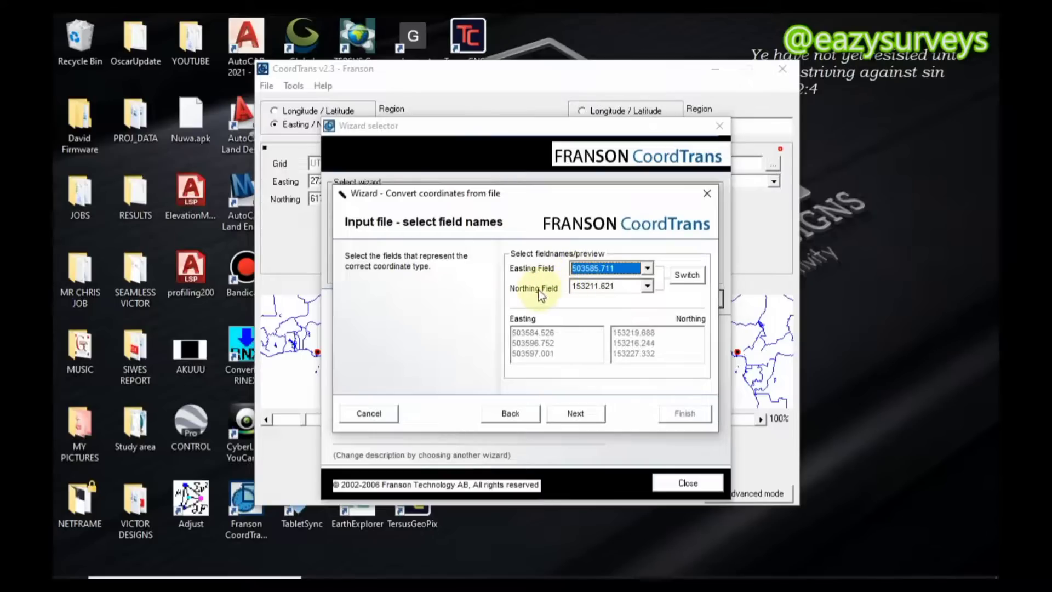
click(647, 270)
click(647, 284)
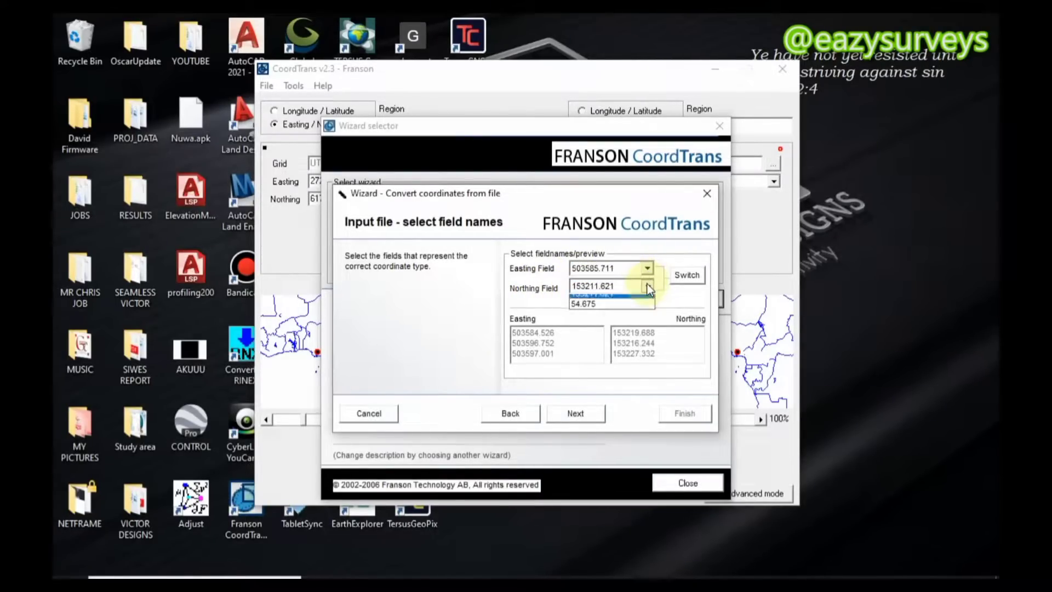
click(647, 284)
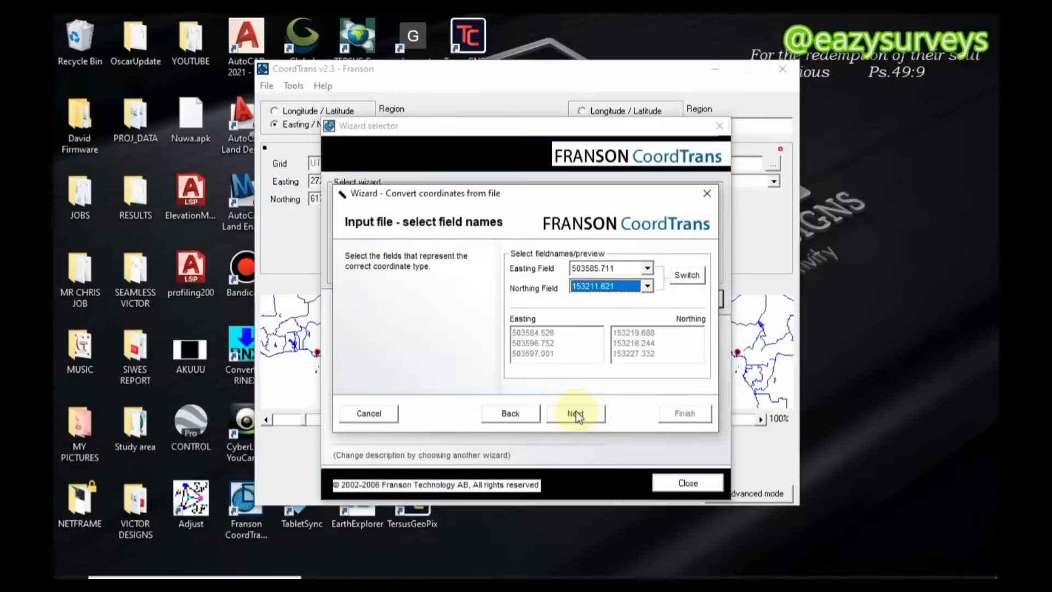
click(576, 413)
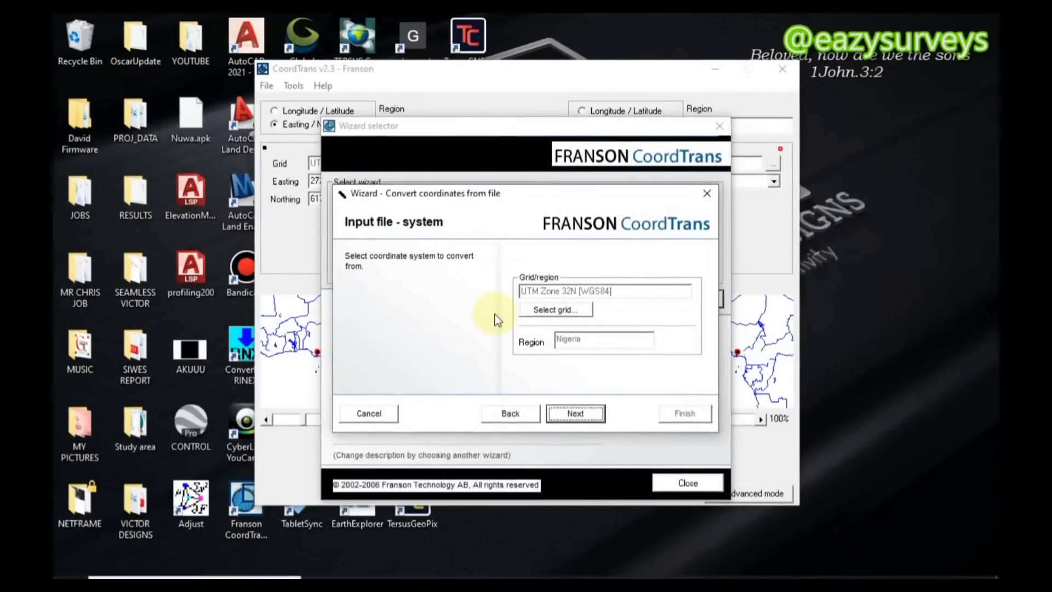
Set the input coordinate system to the Nigeria Mid Belt grid under Minna, in the region Africa > Nigeria
click(557, 311)
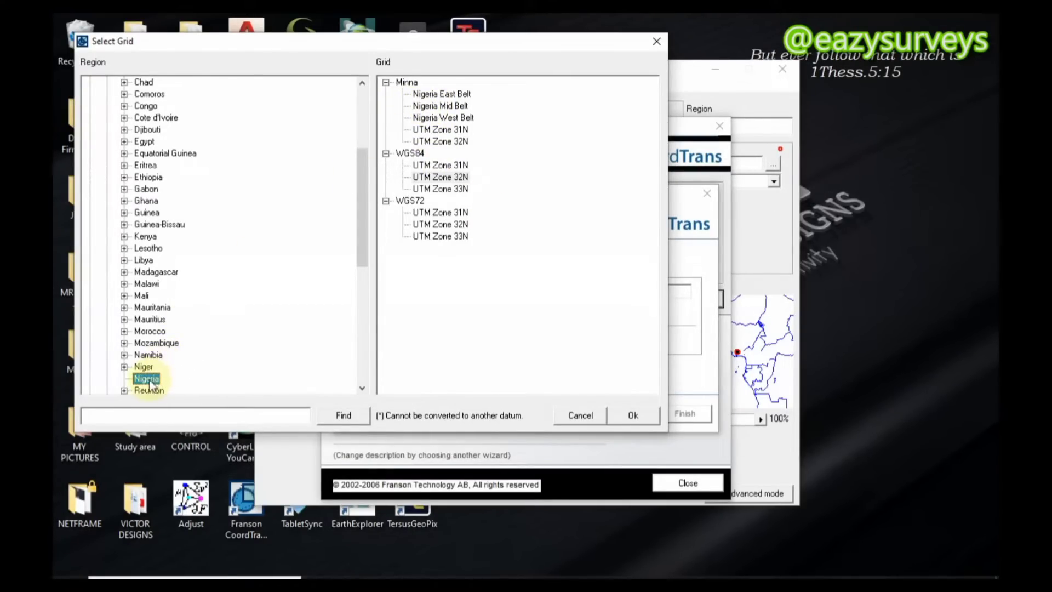
scroll(168, 203, up, 5)
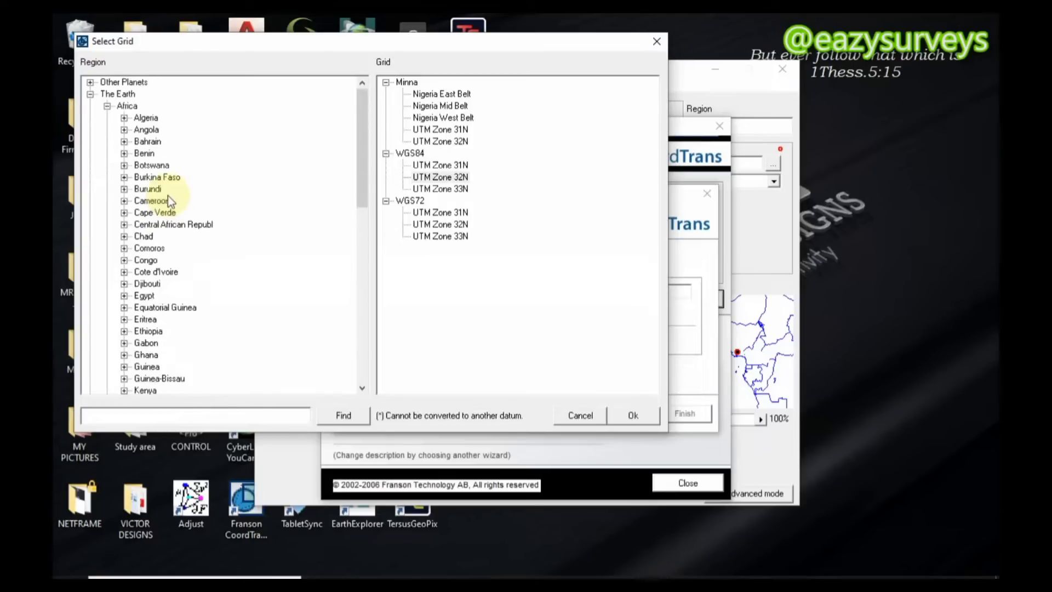
click(118, 94)
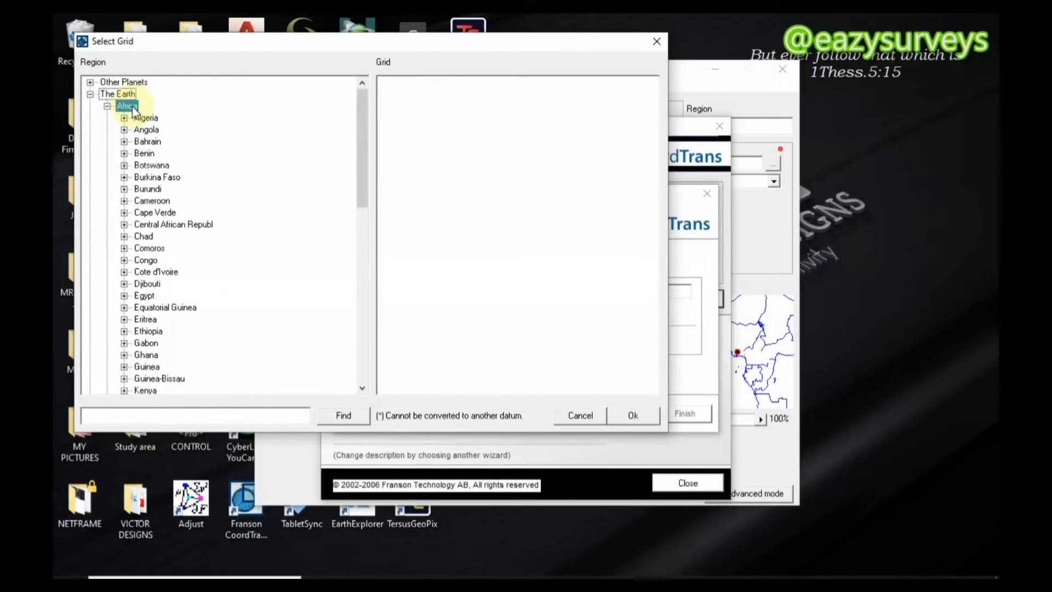
click(127, 106)
scroll(140, 208, down, 6)
scroll(141, 219, down, 2)
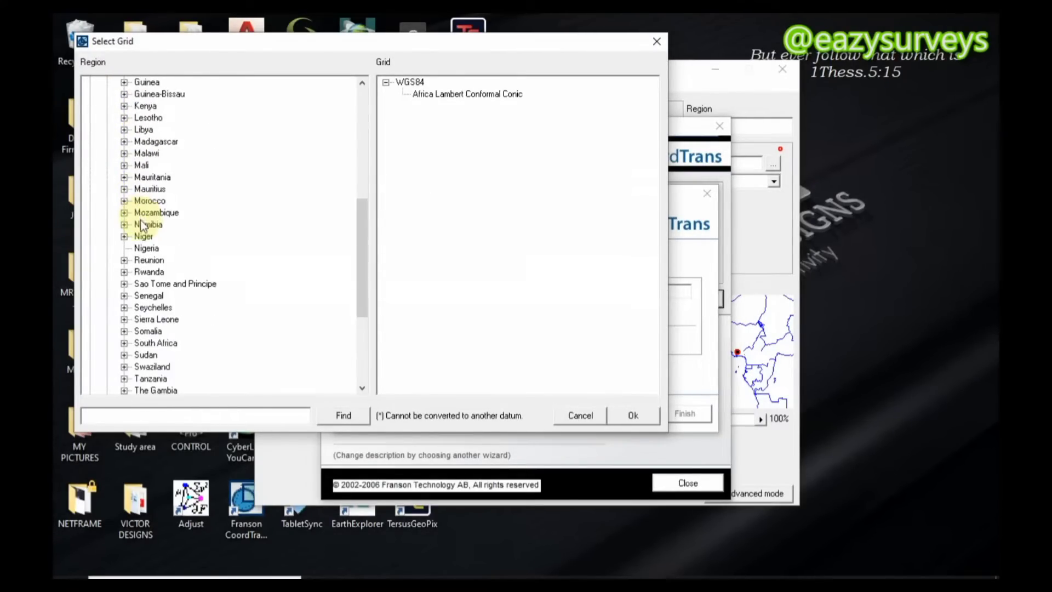
click(147, 249)
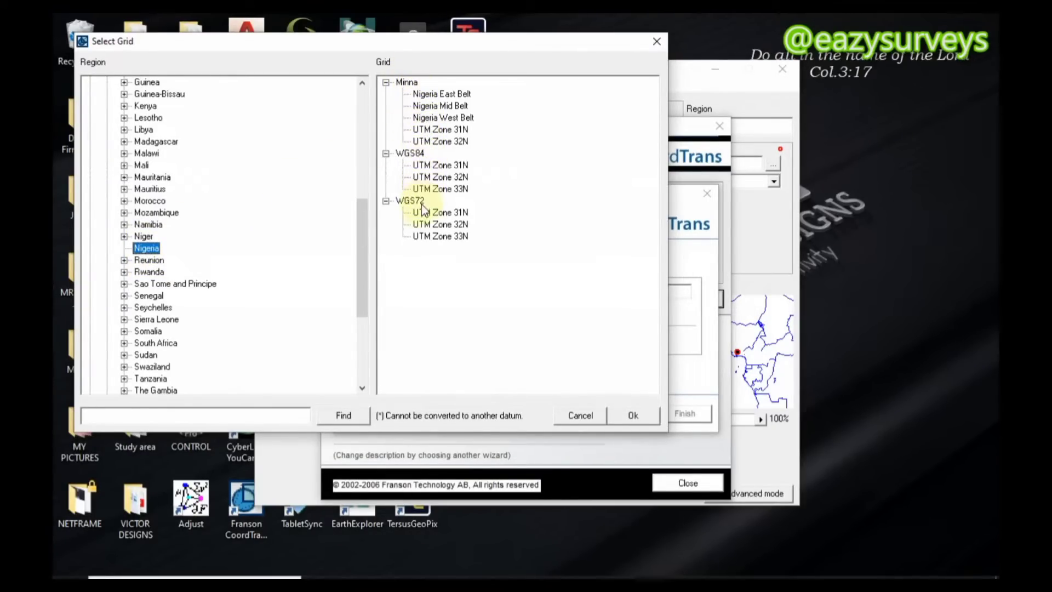
click(436, 108)
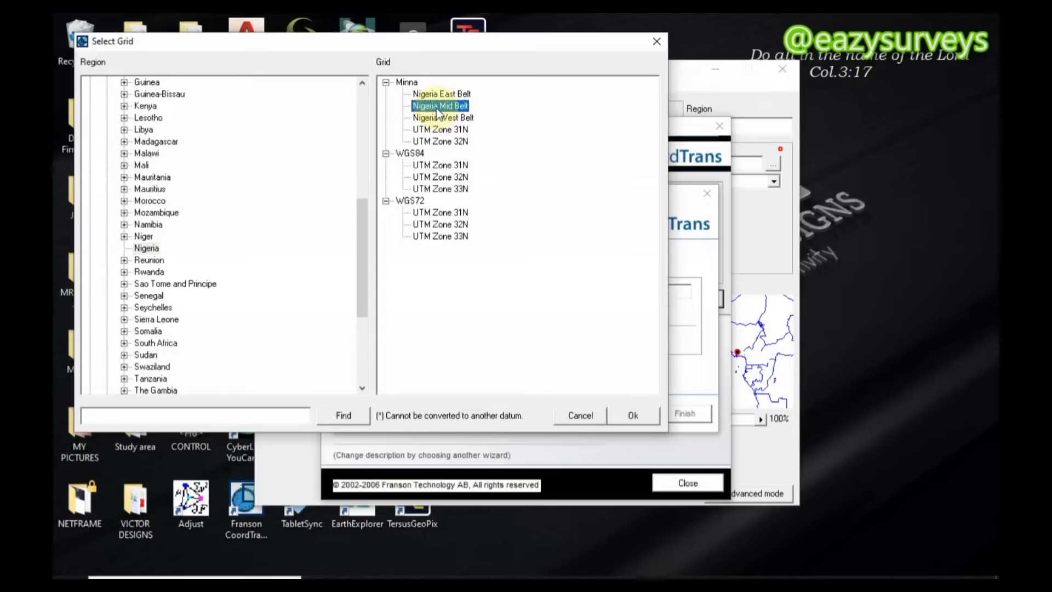
click(636, 415)
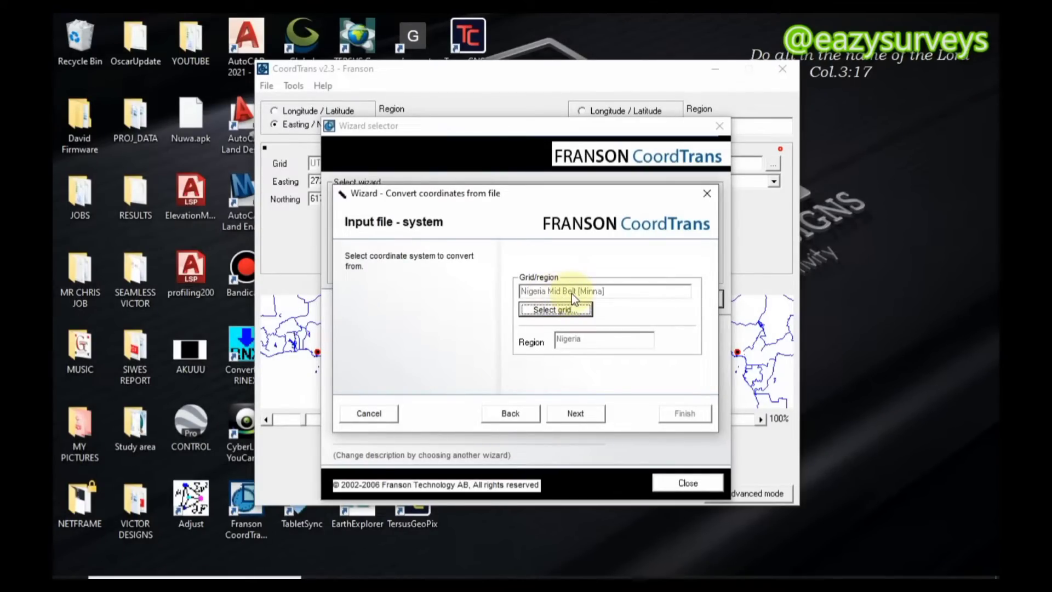
click(582, 413)
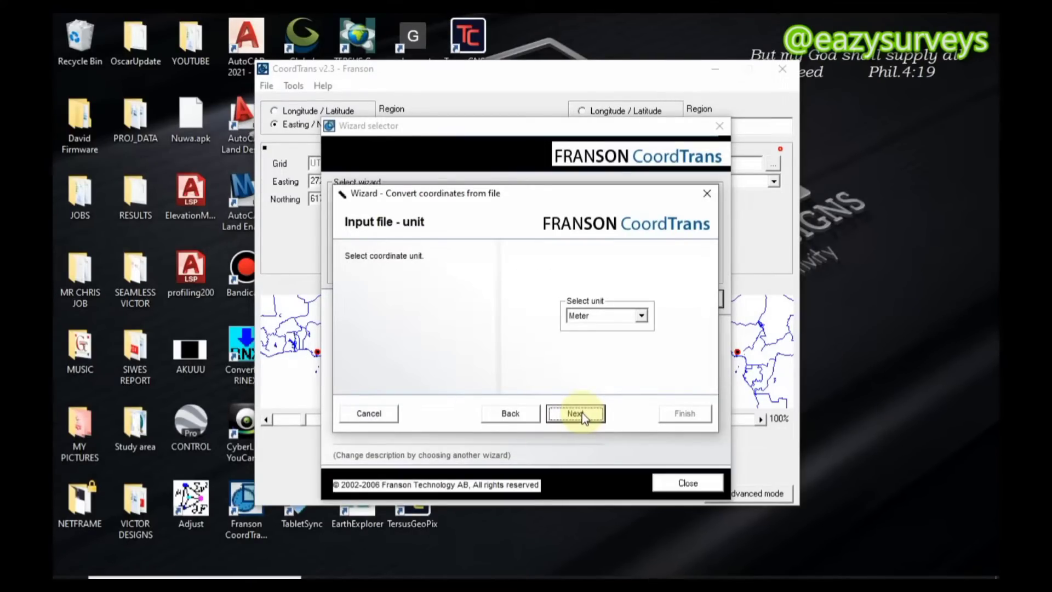
Keep Meter as the input coordinate unit and continue to the output file selection
click(641, 317)
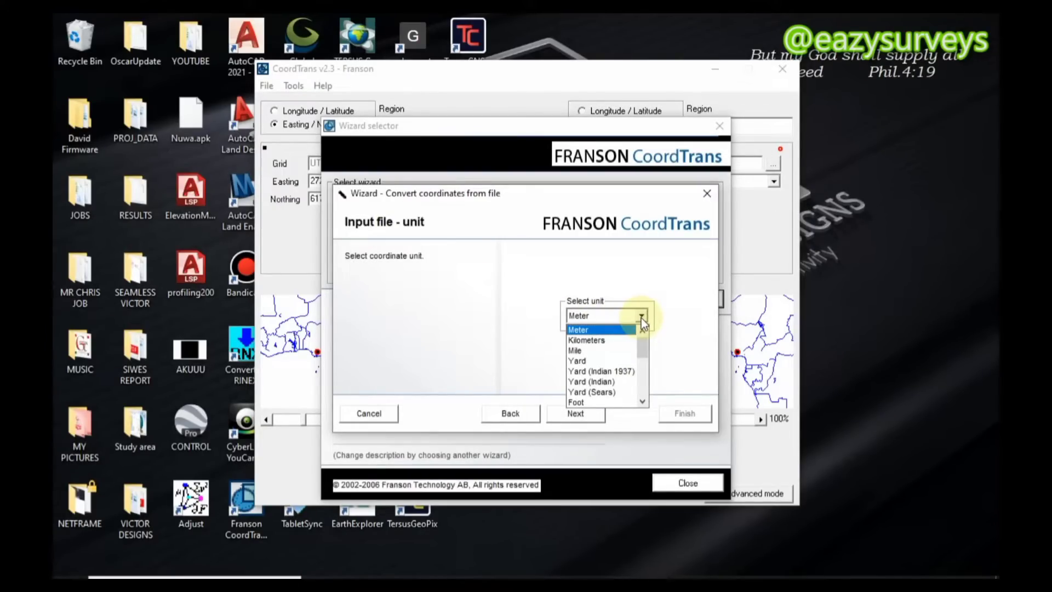
click(641, 318)
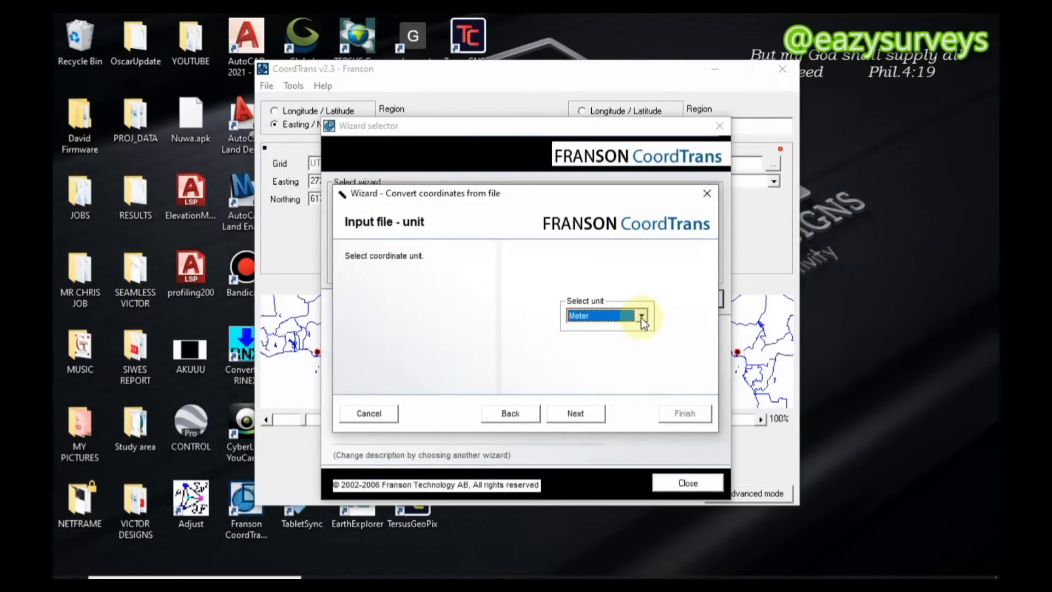
click(577, 414)
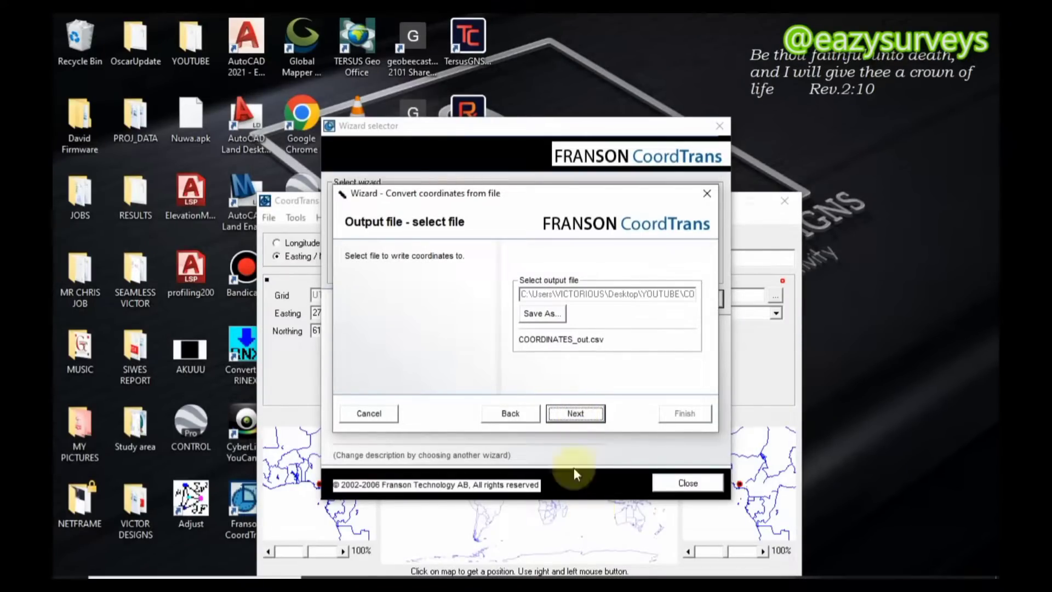
Name the conversion's output file CONVERTED_COORDINATES.csv, save it in the YOUTUBE folder and continue to the output type
click(543, 314)
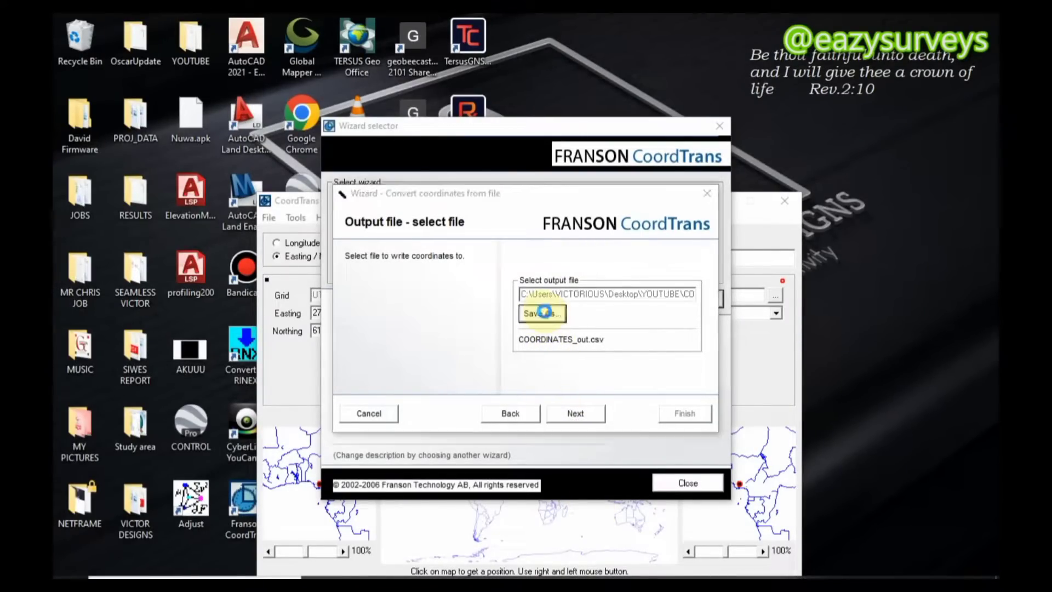
click(511, 464)
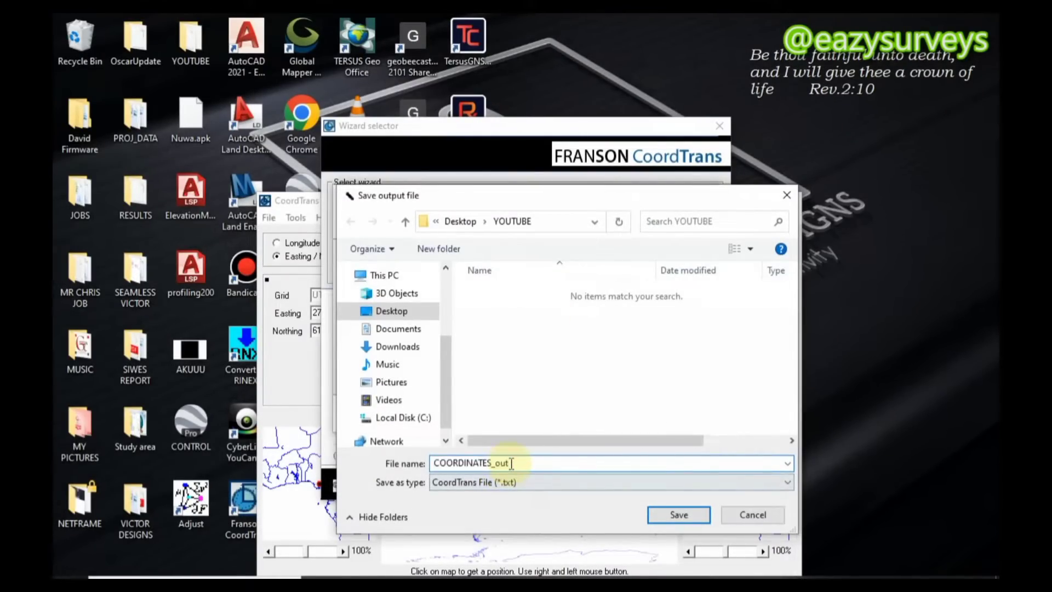
drag(514, 466, 493, 470)
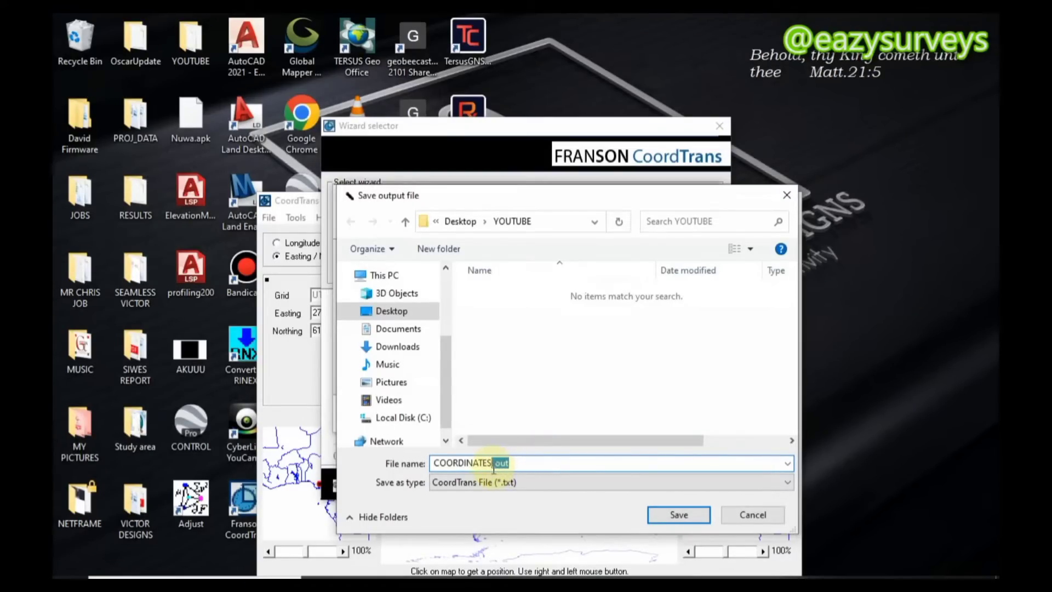
key(BackSpace)
key(Home)
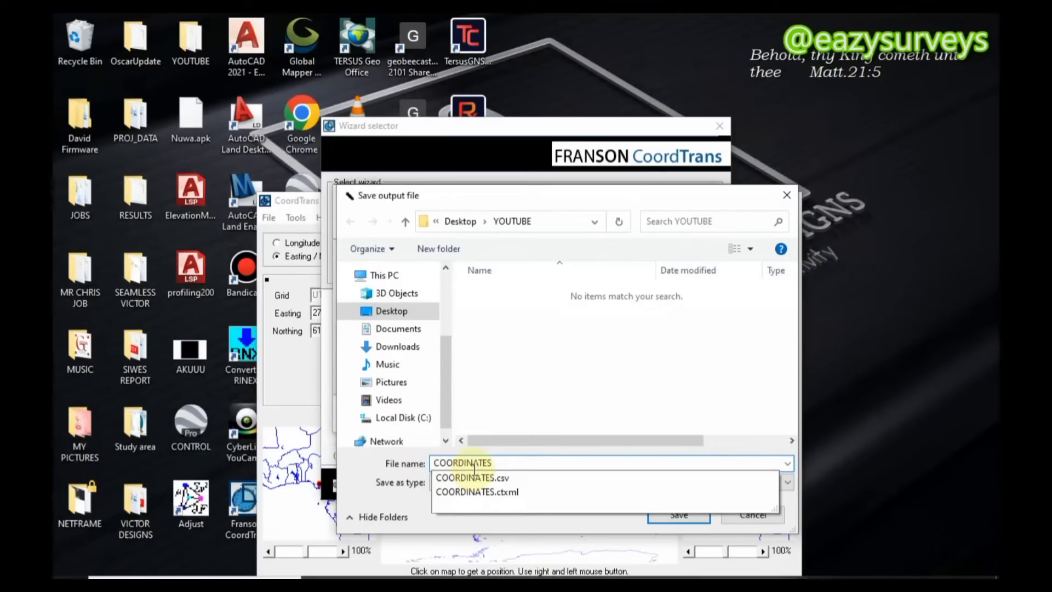
text(CONVER)
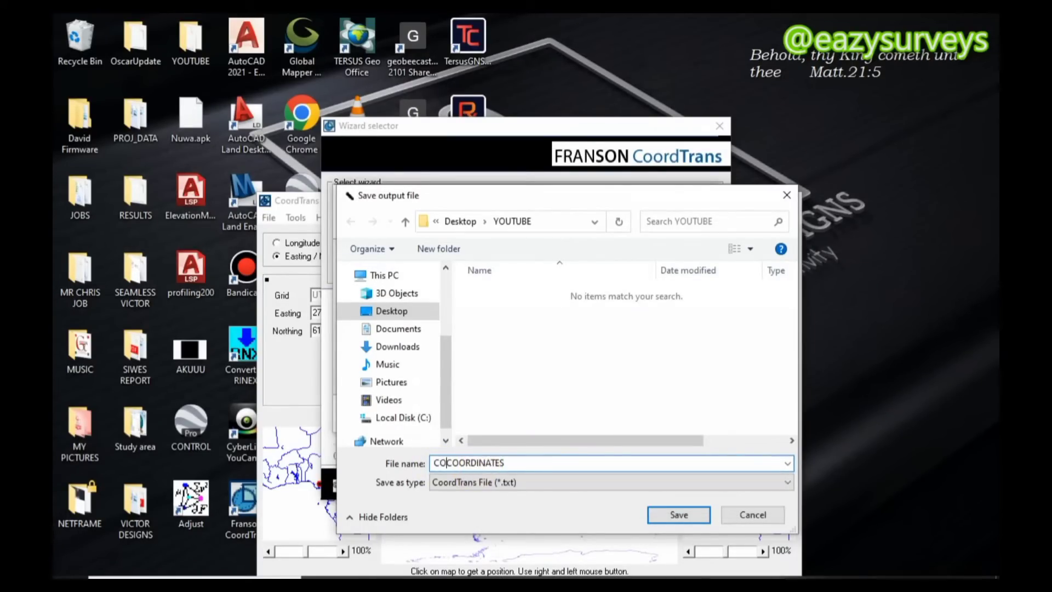
text(TED)
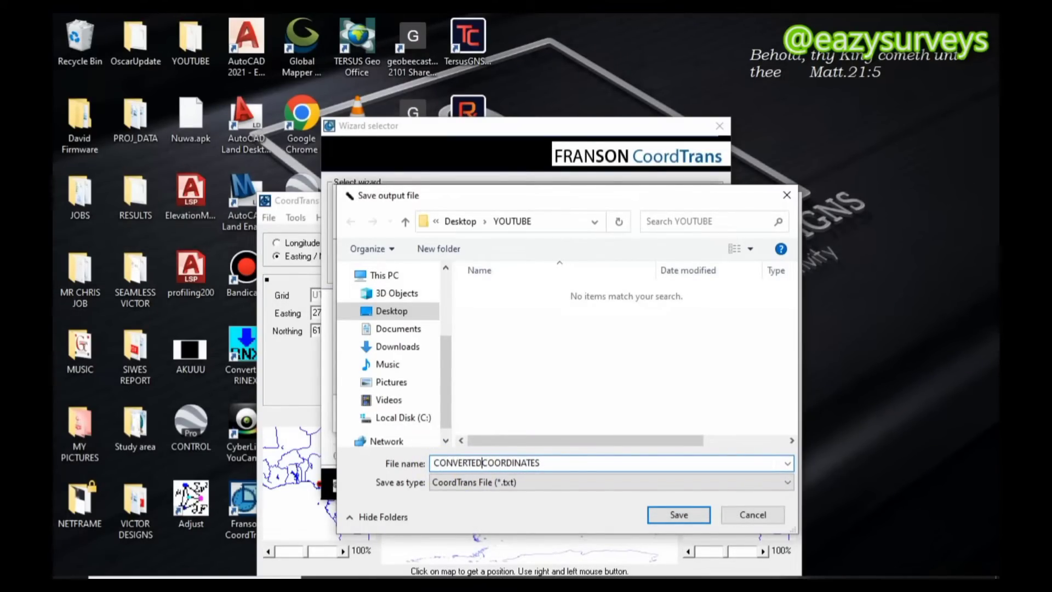
text(_)
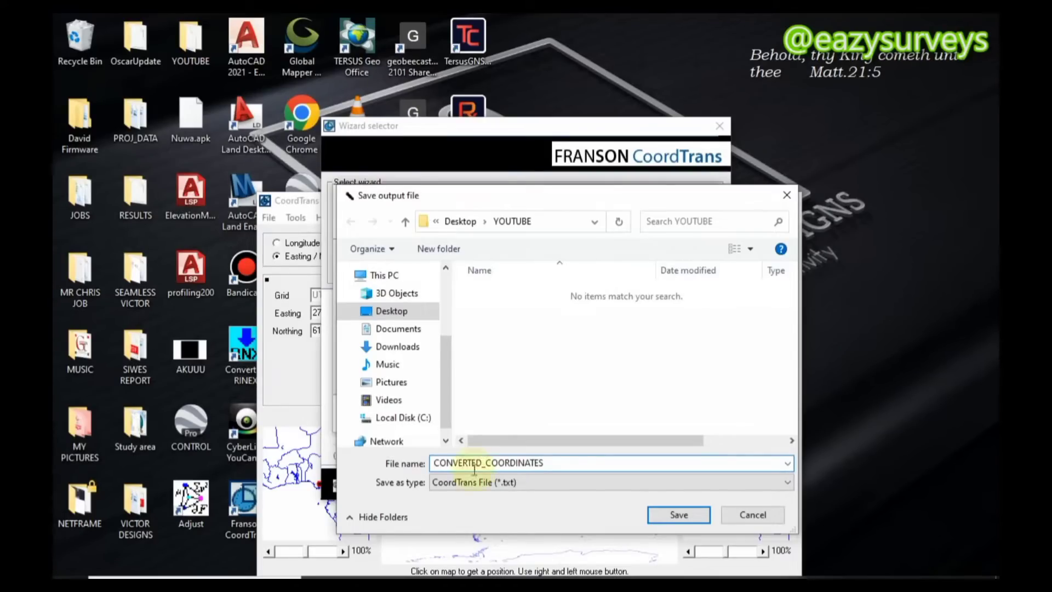
click(555, 462)
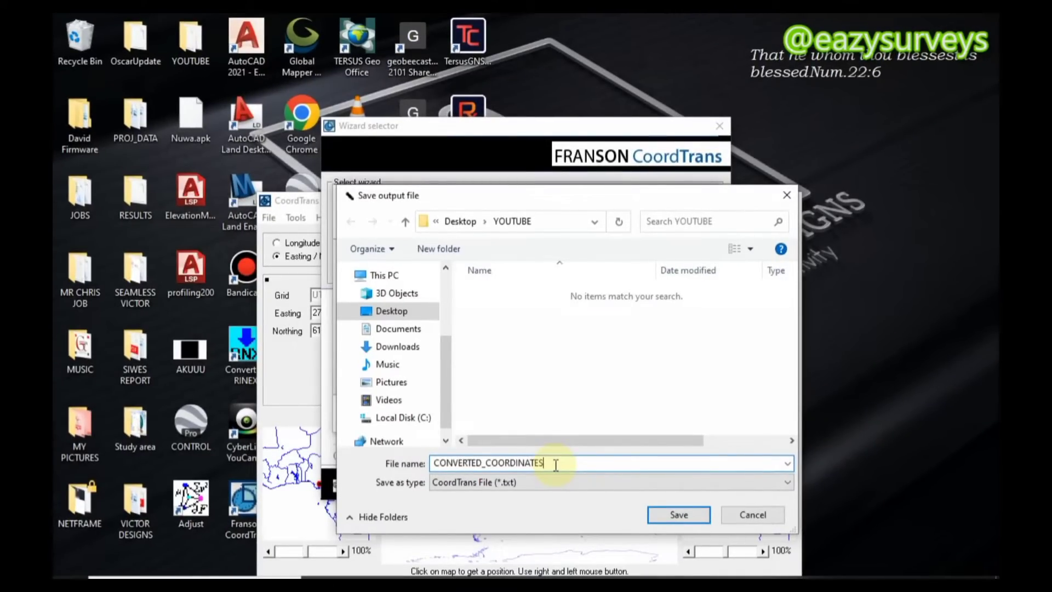
text(.)
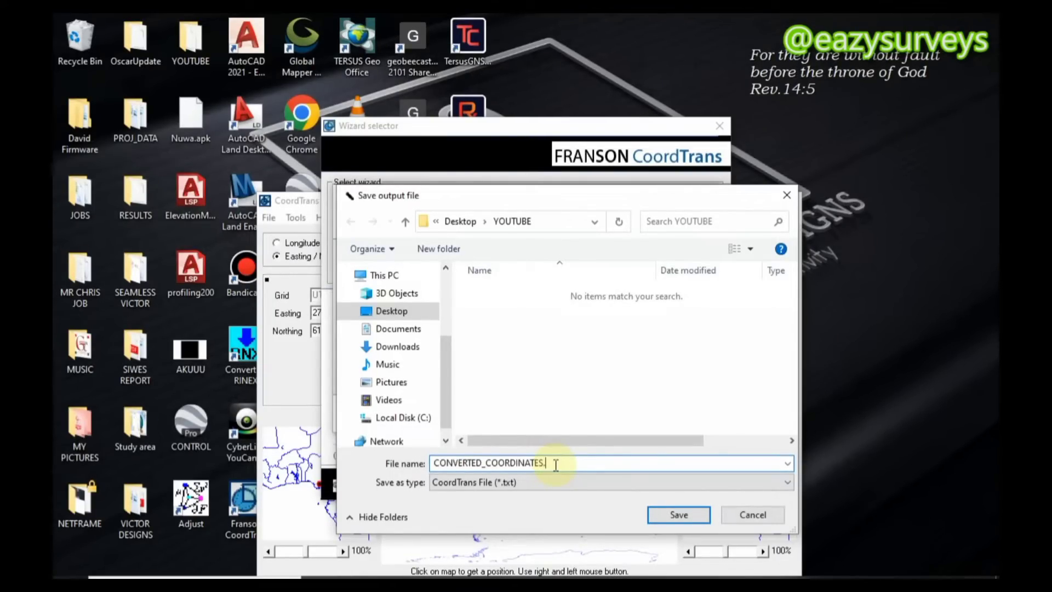
text(csv)
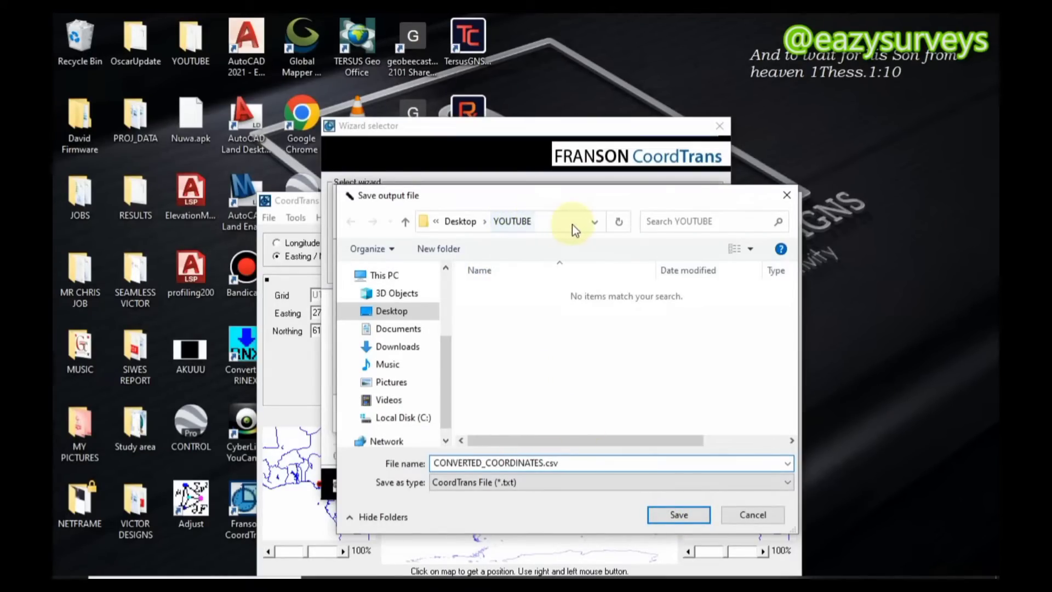
click(686, 515)
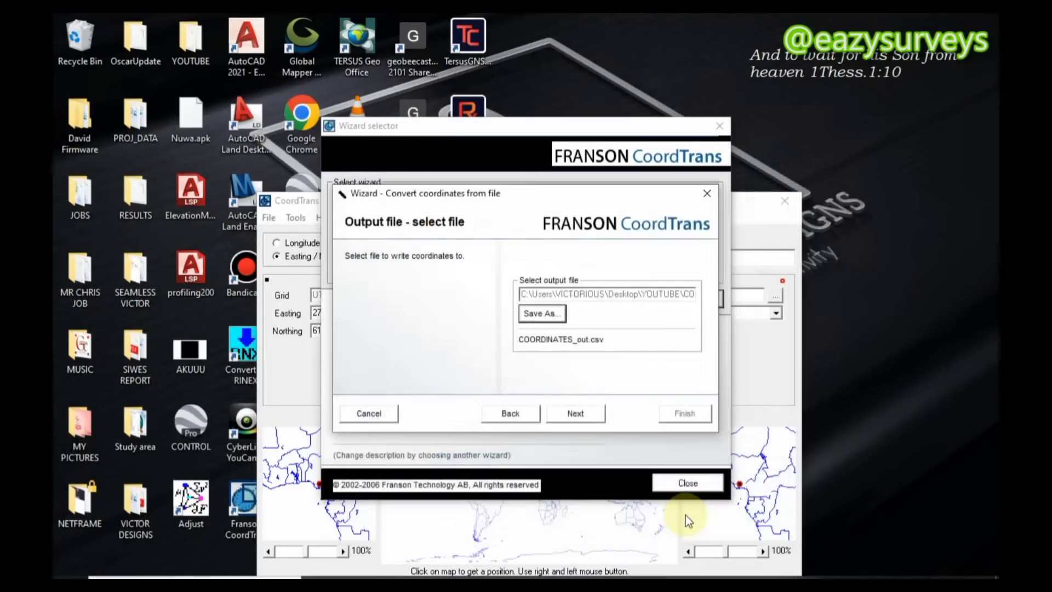
click(582, 414)
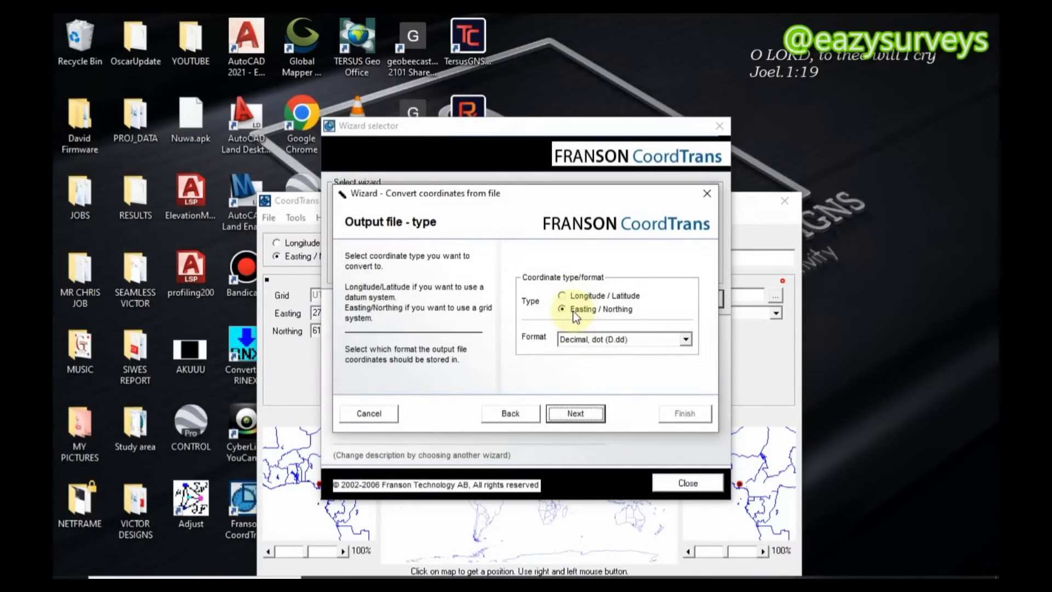
Keep Easting / Northing as the output type with the format Decimal, dot (D.dd), and continue to the output system
click(686, 339)
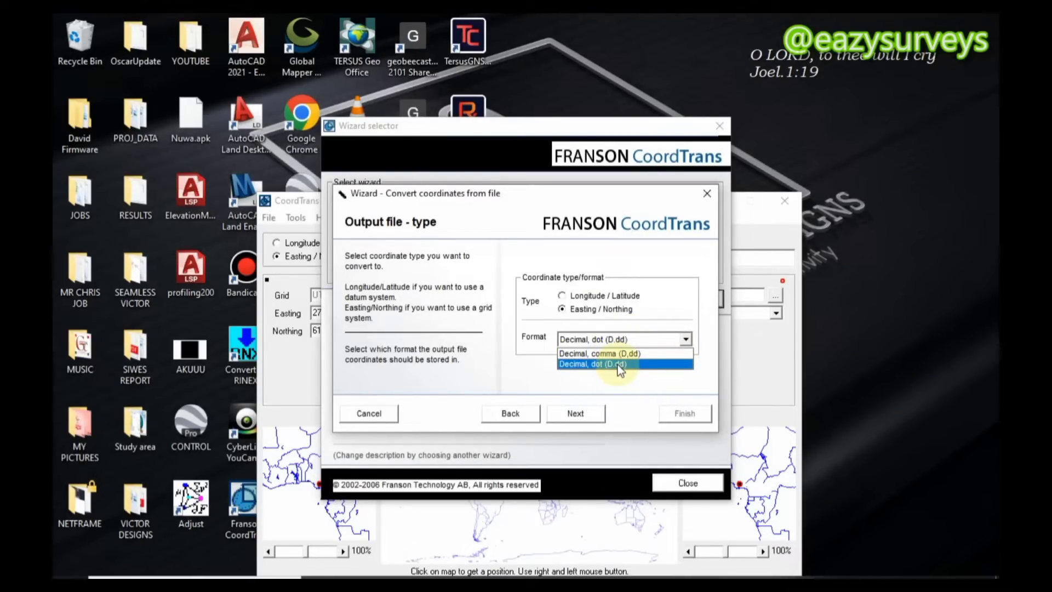
click(617, 364)
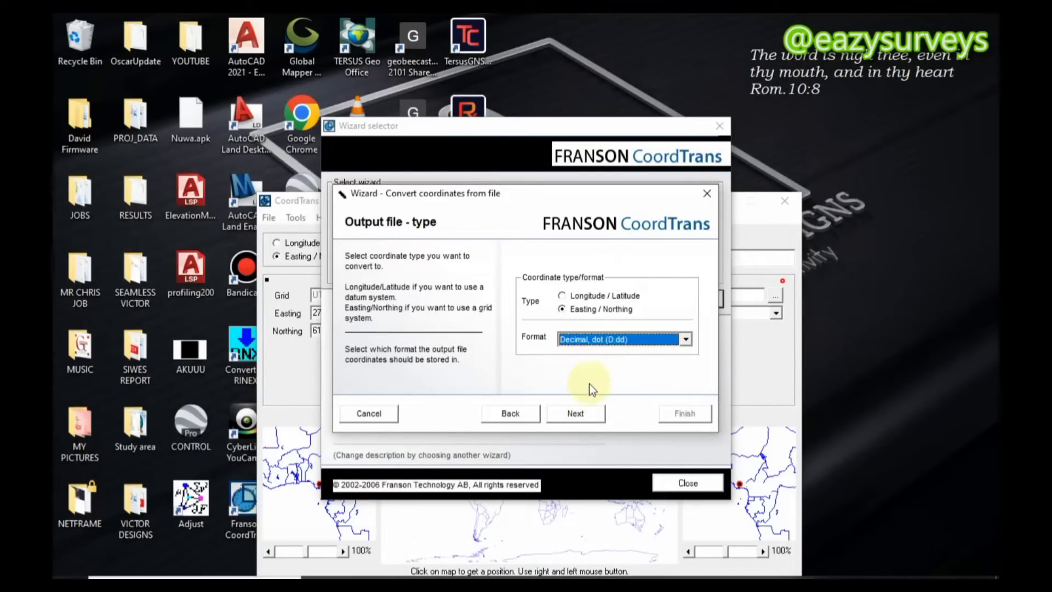
click(575, 413)
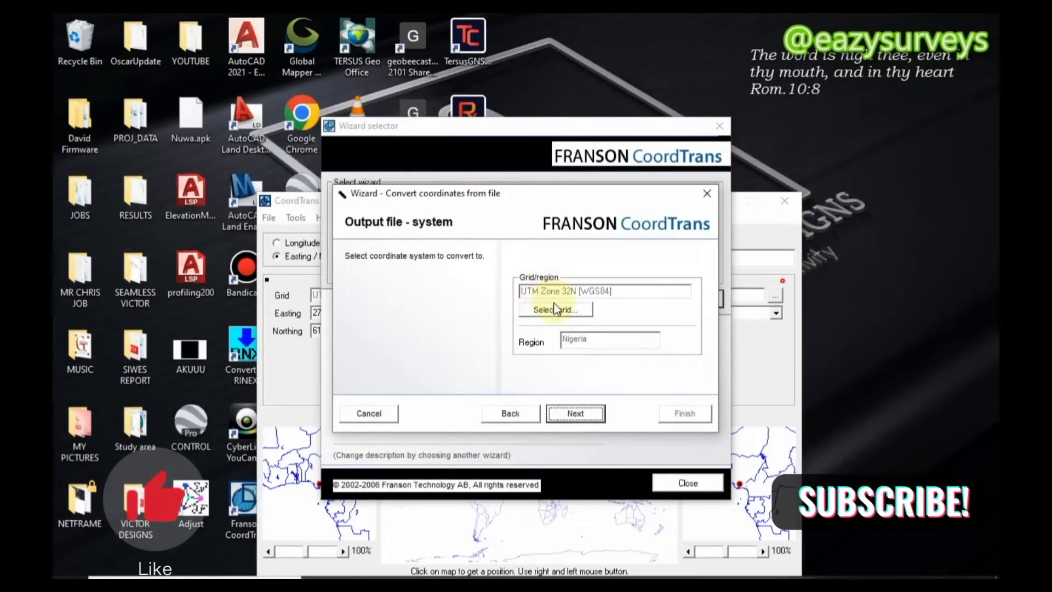
Set the output coordinate system to UTM Zone 32N under WGS84, in the region Africa > Nigeria, and continue to the unit
click(564, 314)
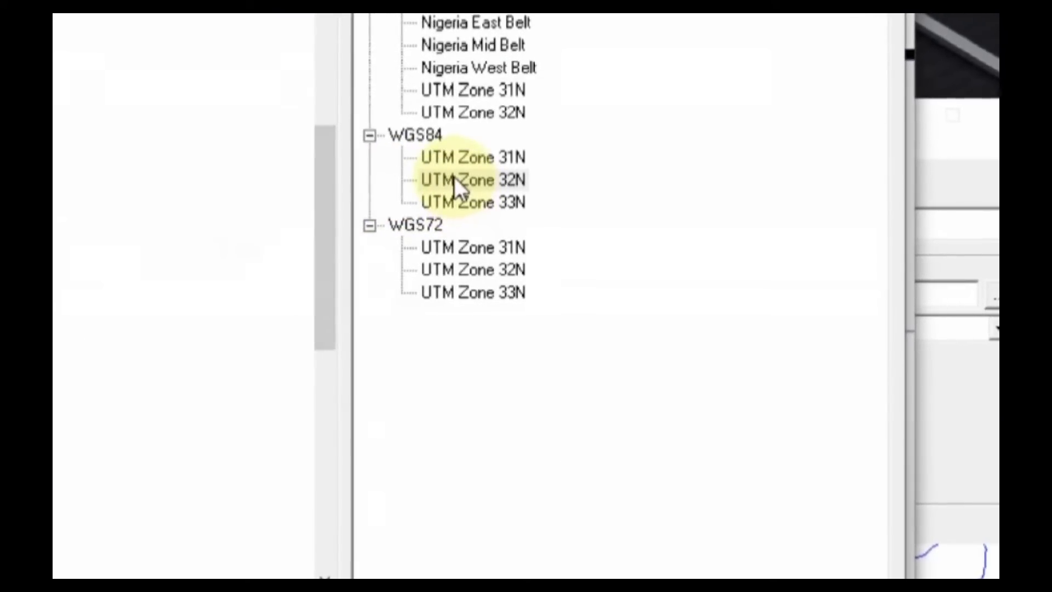
click(458, 186)
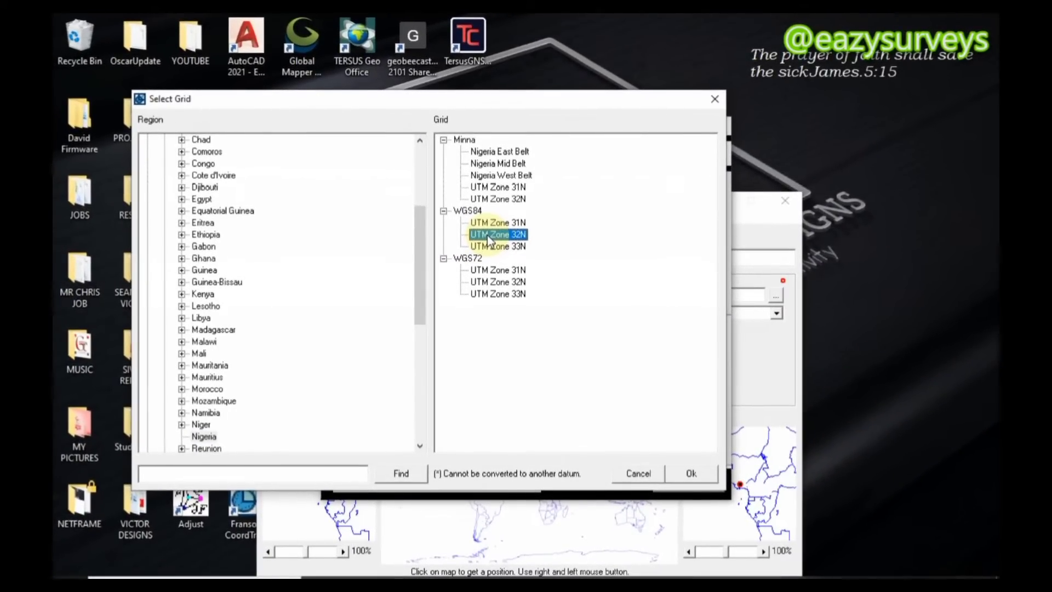
drag(423, 246, 413, 170)
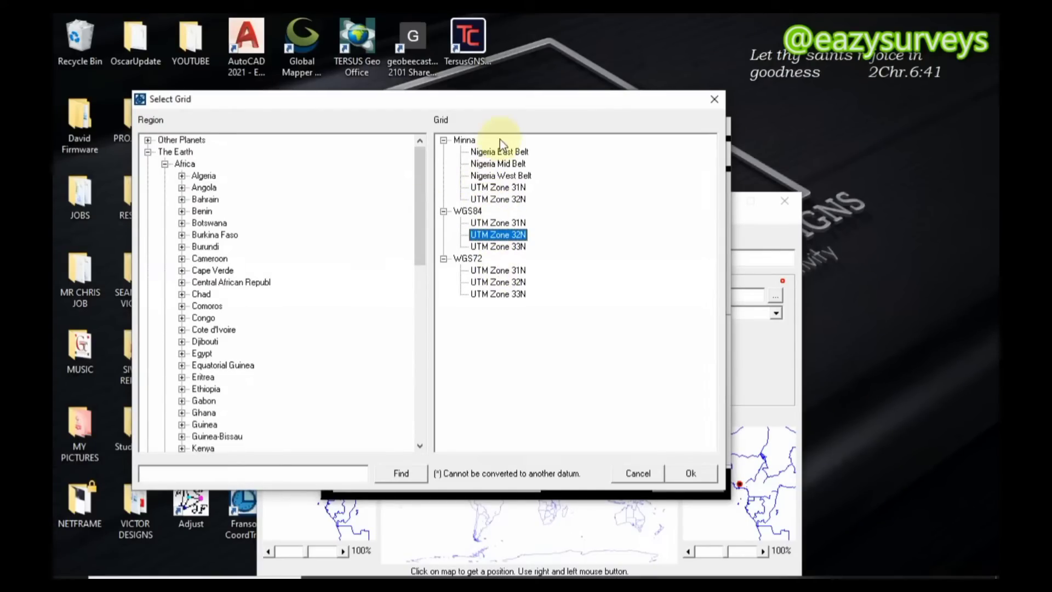
click(176, 154)
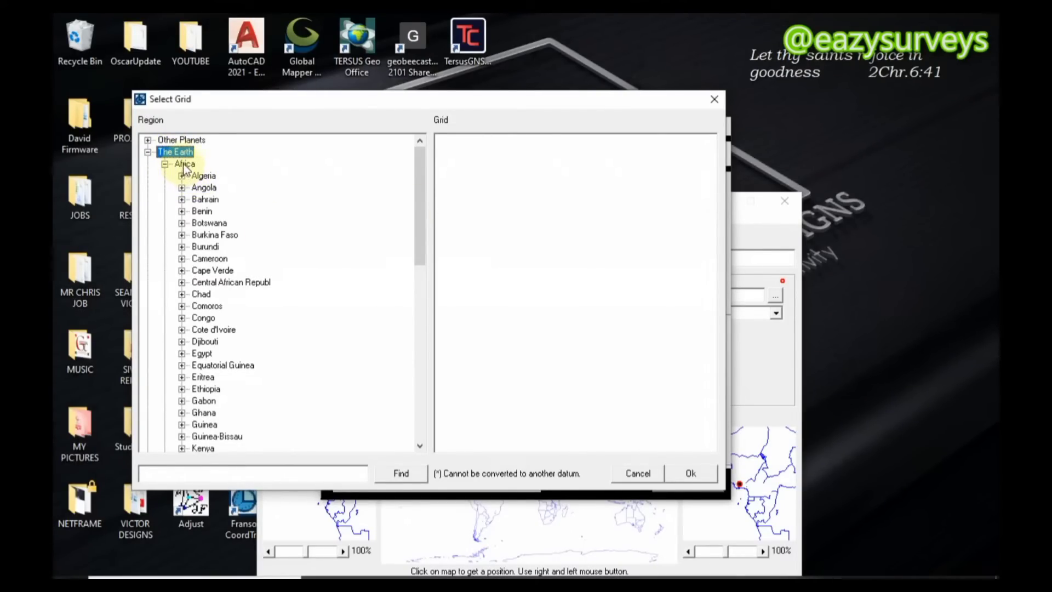
click(185, 165)
scroll(195, 297, down, 10)
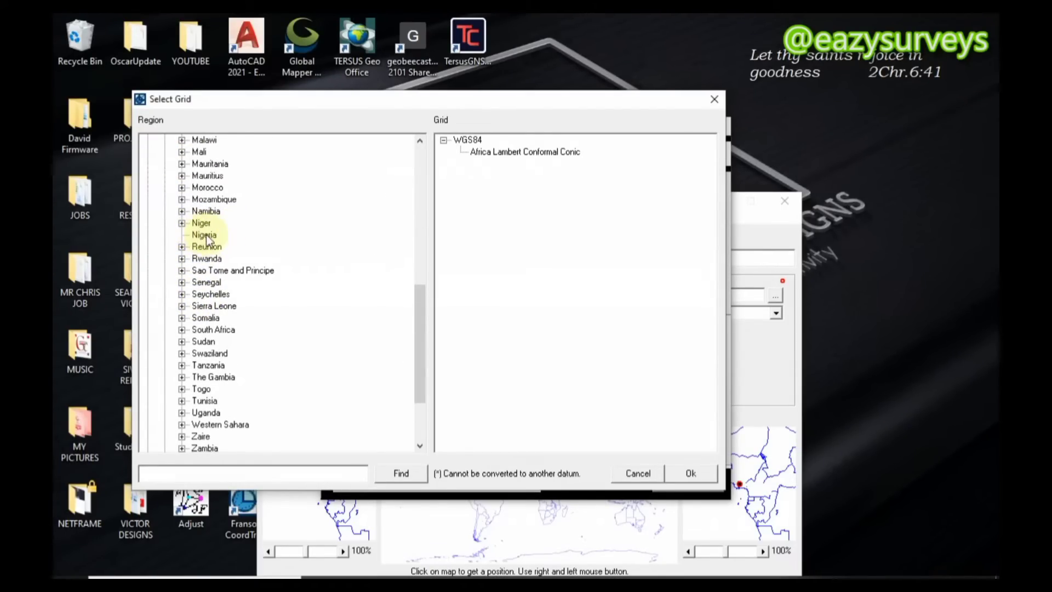
click(206, 237)
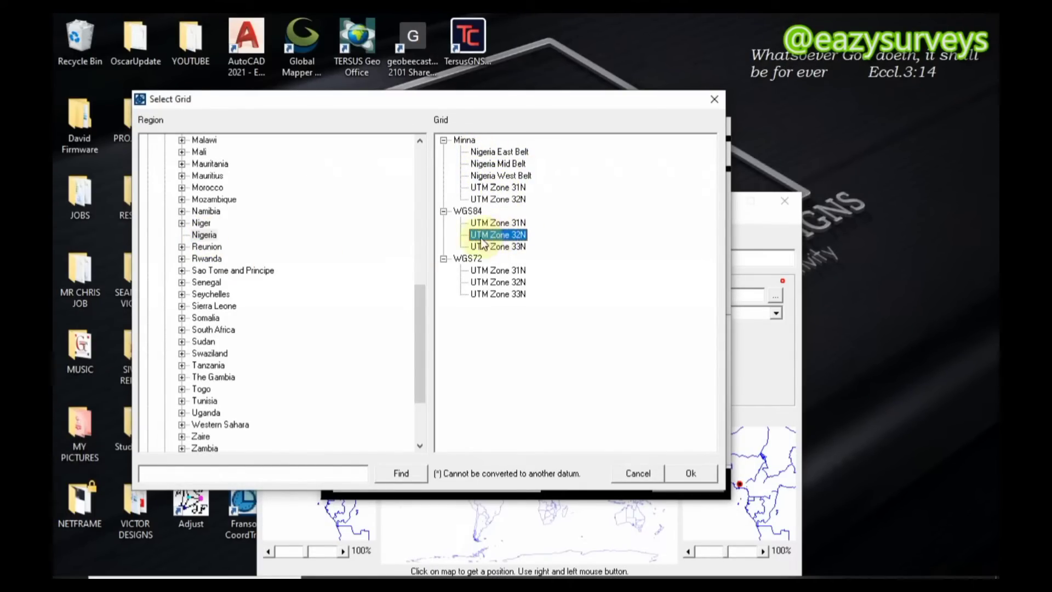
click(695, 471)
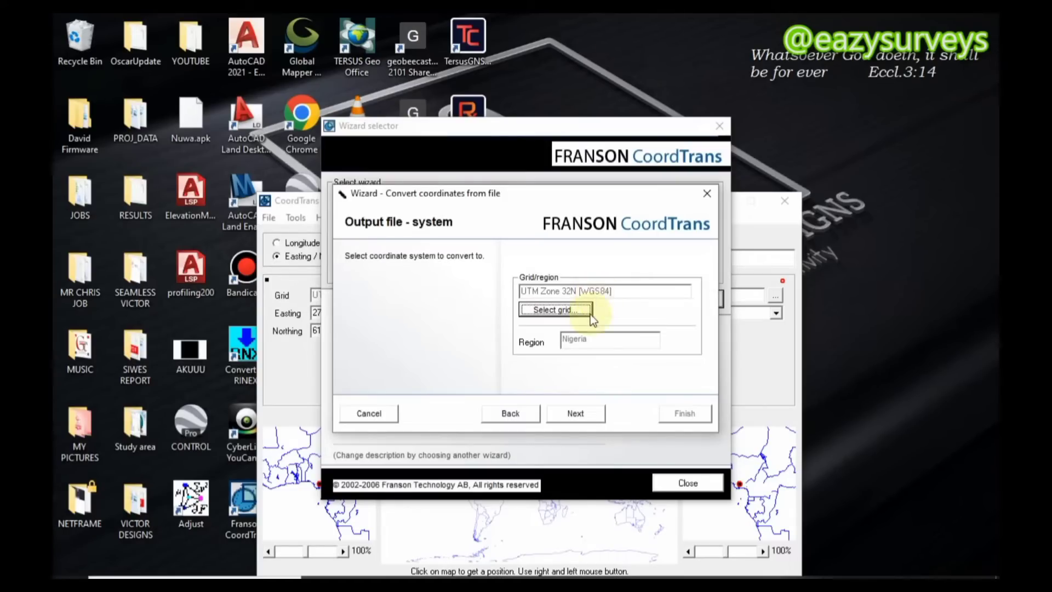
click(581, 415)
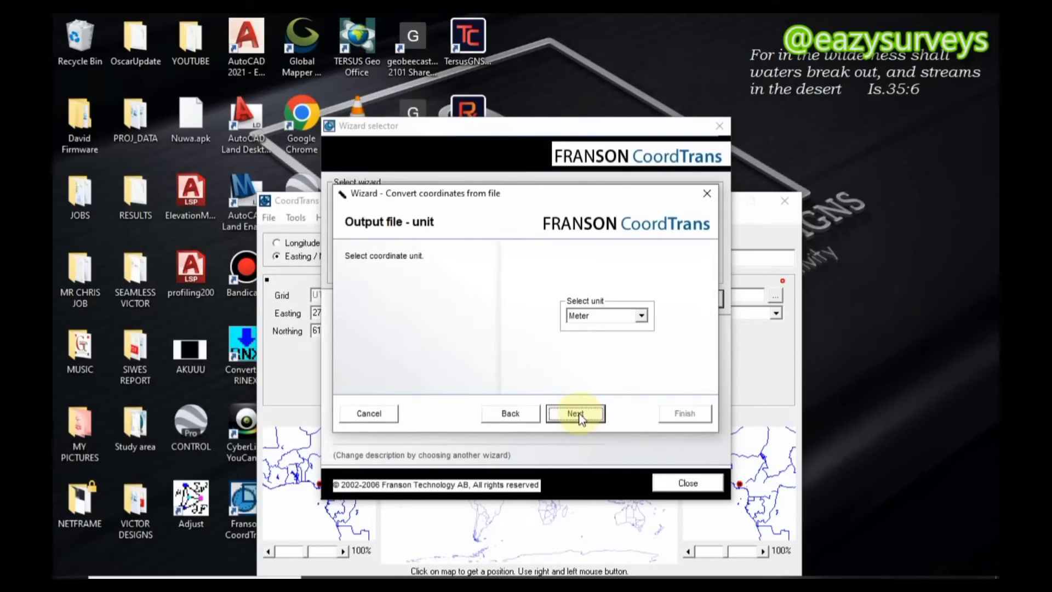
Choose Meter as the output coordinate unit and continue to the conversion page
click(643, 318)
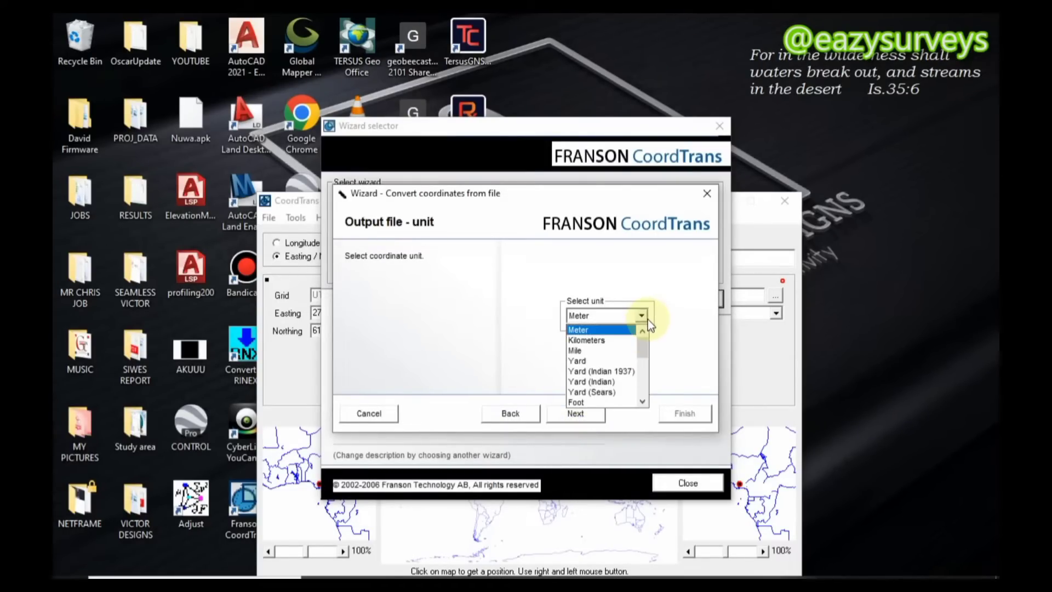
click(607, 328)
click(576, 414)
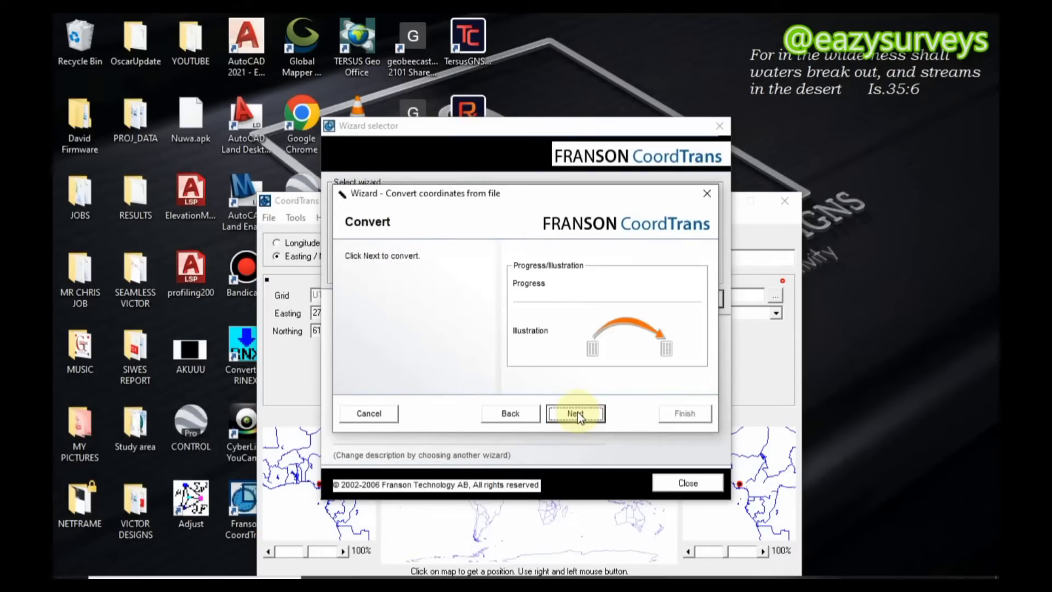
Run the coordinate conversion, finish the wizard and minimize CoordTrans
click(581, 412)
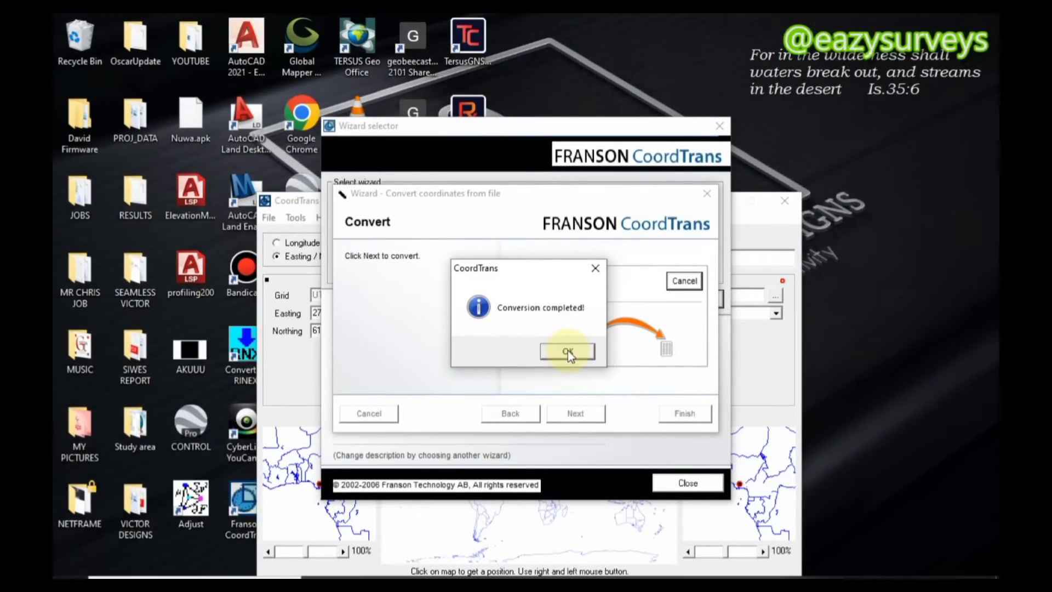
click(568, 351)
click(685, 413)
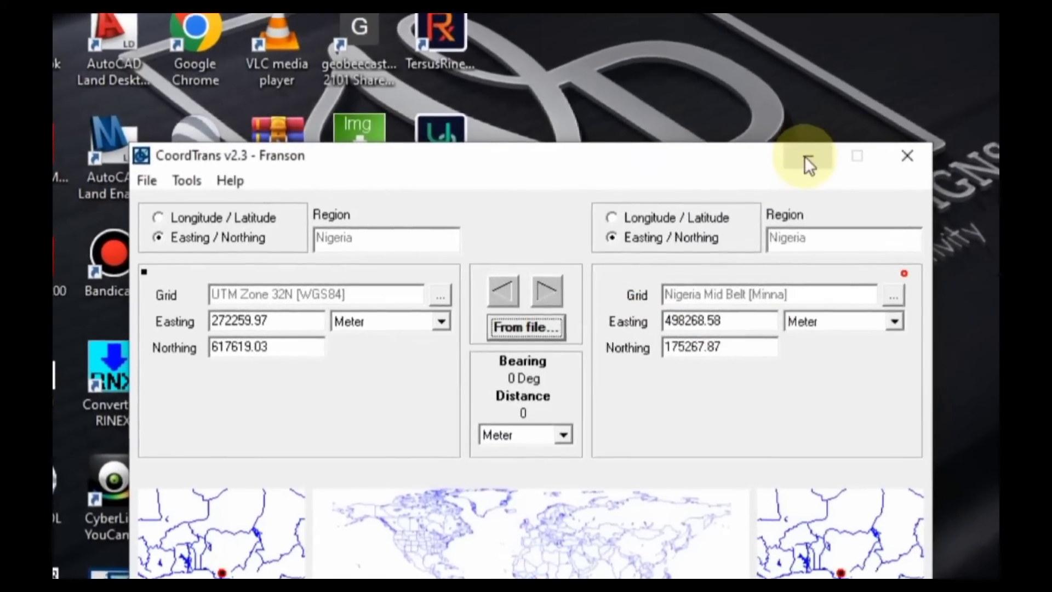
click(719, 200)
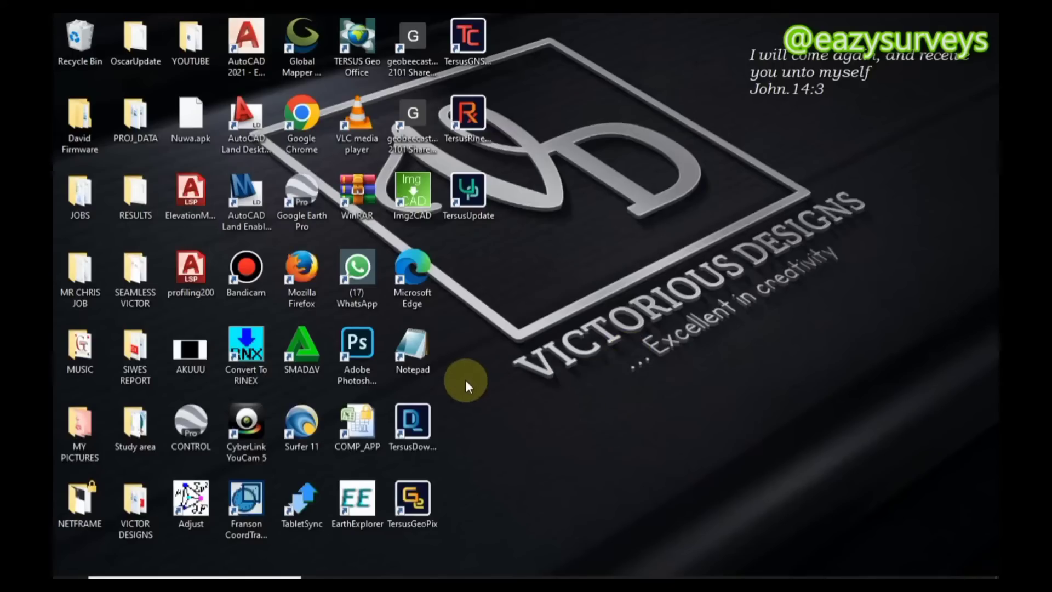
Open CONVERTED_COORDINATES from the desktop's YOUTUBE folder in Excel and widen column C to about 10.86
click(190, 41)
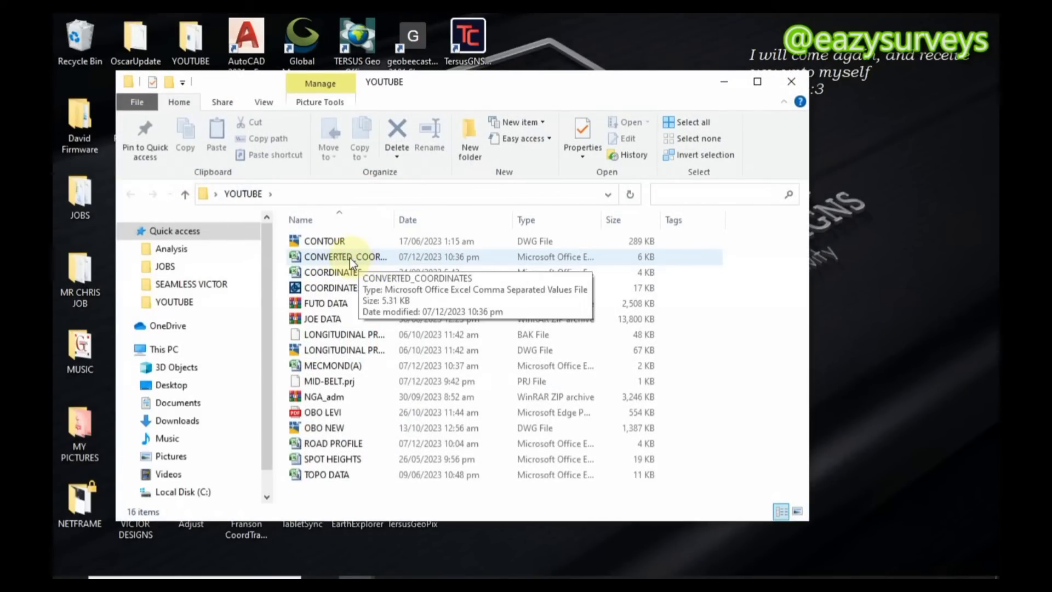
double_click(349, 258)
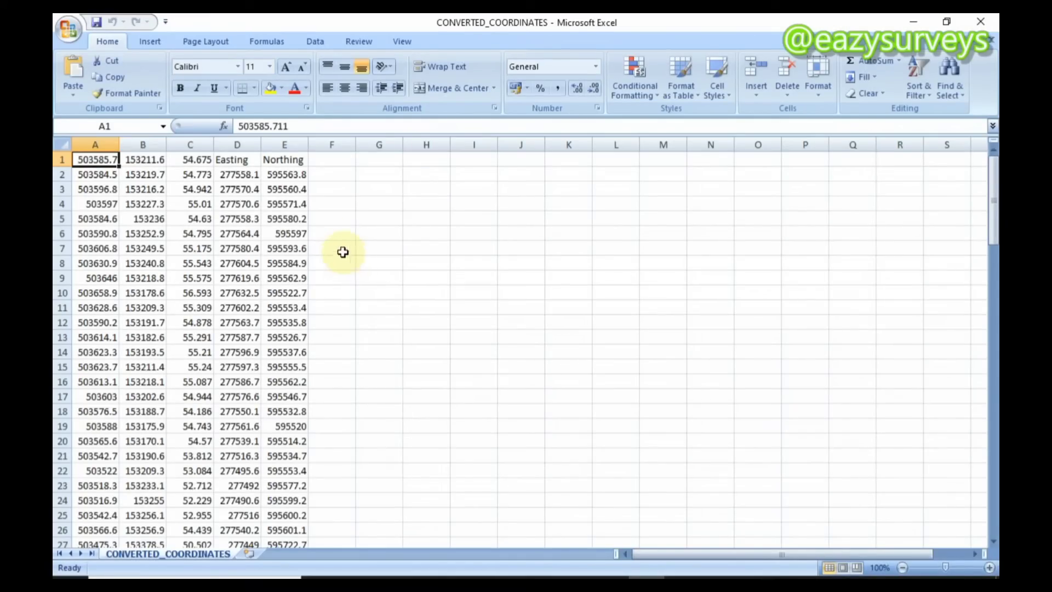
mouse_move(214, 145)
mouse_down()
mouse_move(318, 147)
mouse_move(176, 158)
mouse_move(256, 149)
mouse_move(227, 148)
mouse_up()
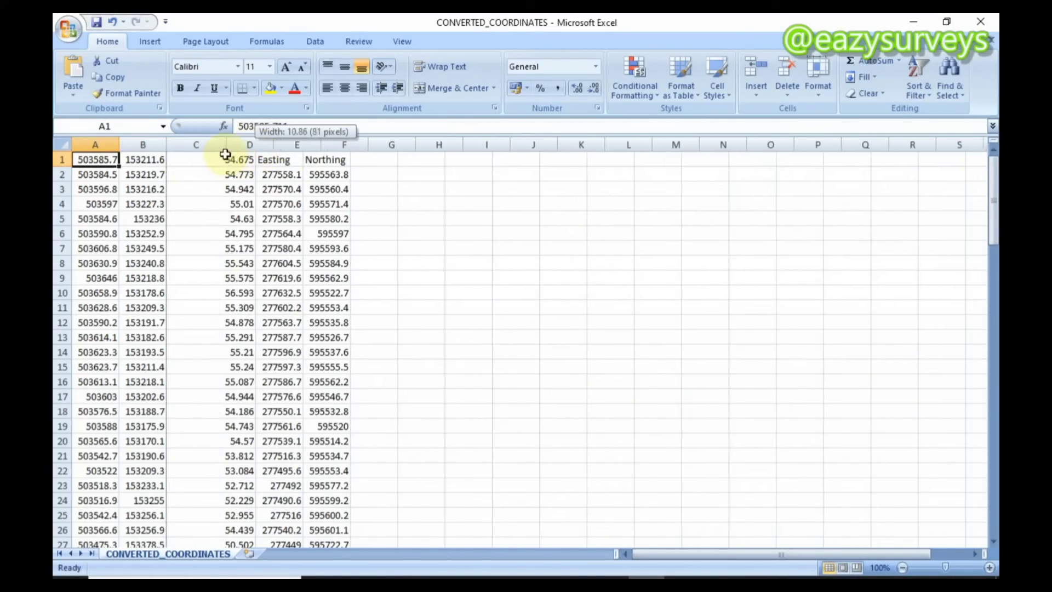
Select A1:C23 to examine the original coordinates and heights in columns A to C
drag(95, 159, 183, 500)
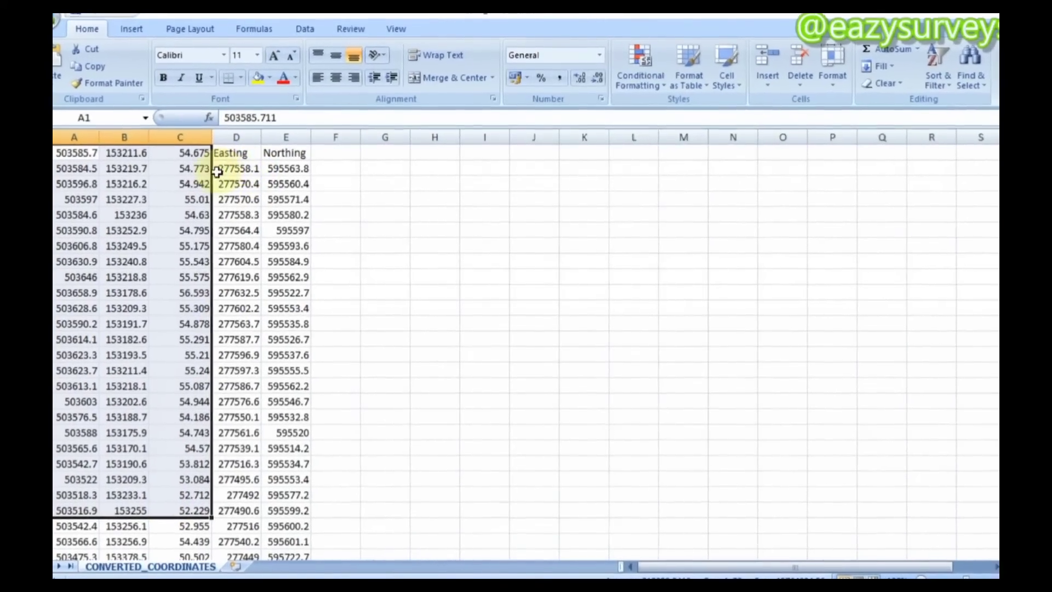
click(122, 167)
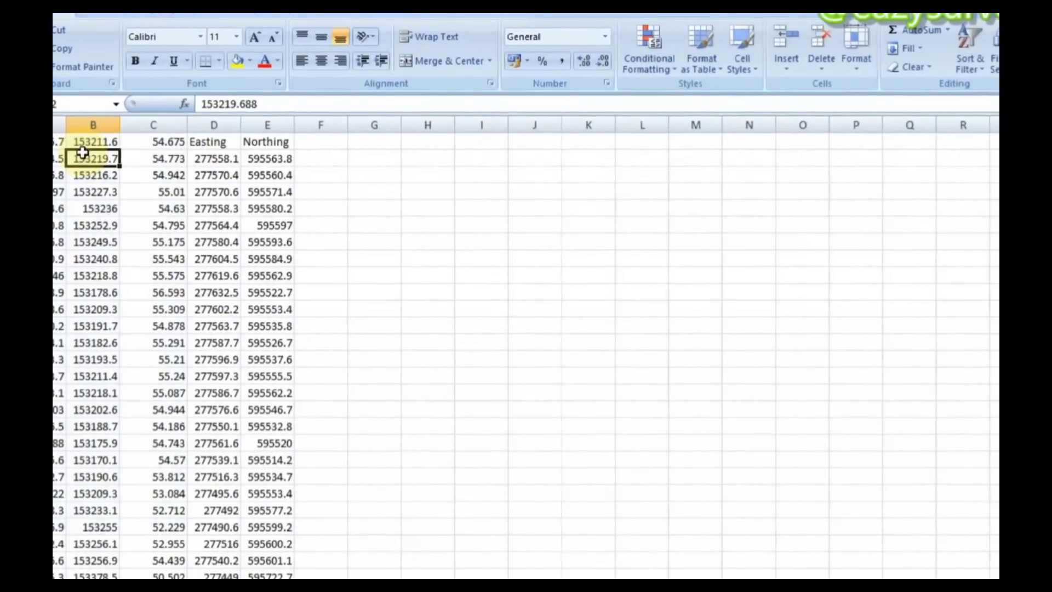
drag(78, 154, 172, 493)
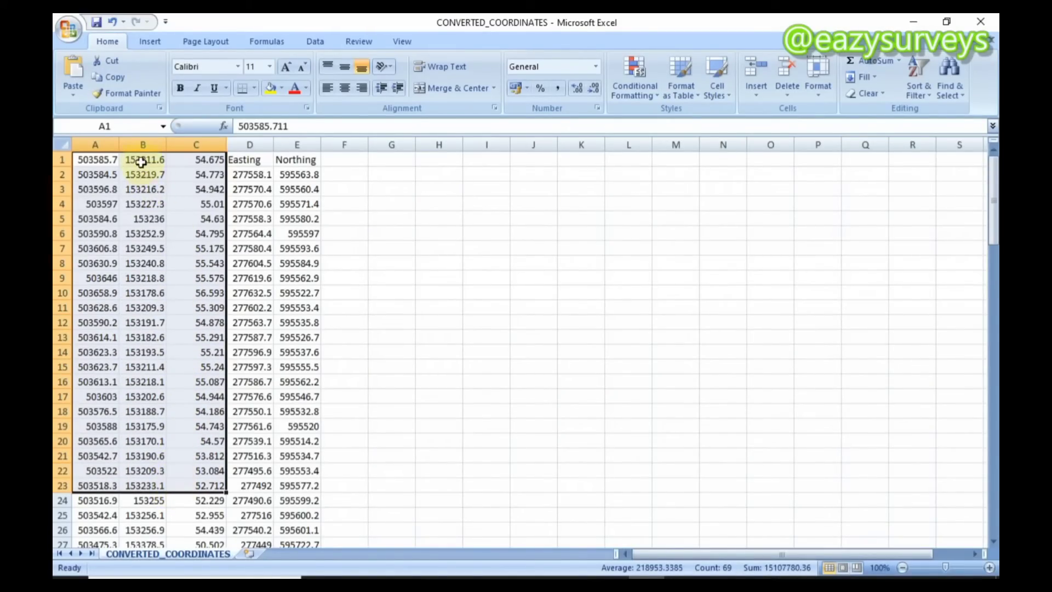
Cut the converted Easting and Northing data from columns D and E, paste it at G1 and widen column G
click(249, 174)
drag(246, 159, 308, 510)
right_click(252, 196)
click(293, 222)
scroll(351, 160, up, 20)
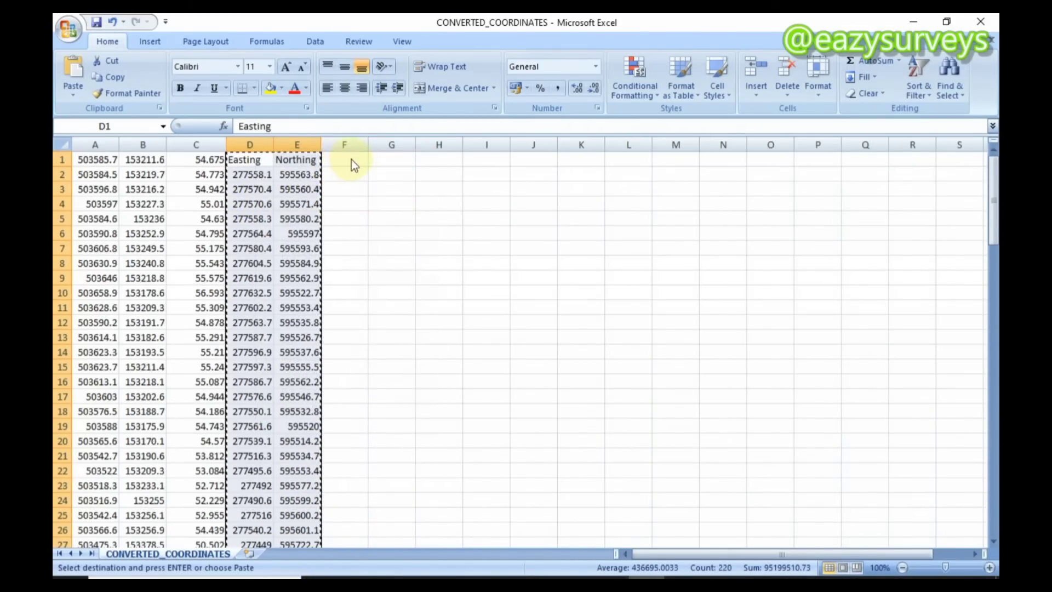
click(376, 159)
right_click(377, 160)
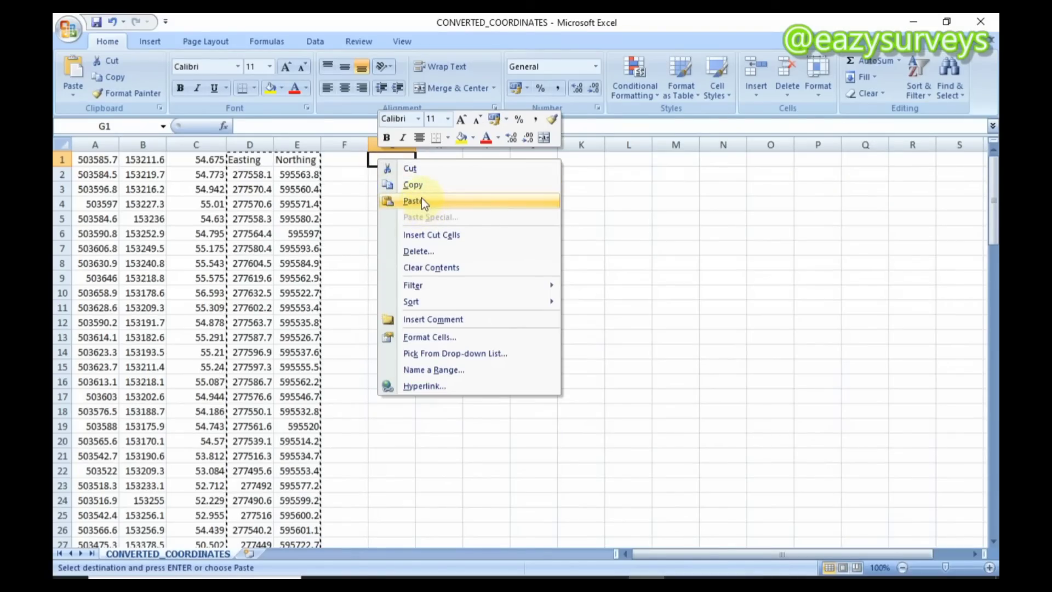
click(422, 201)
click(335, 160)
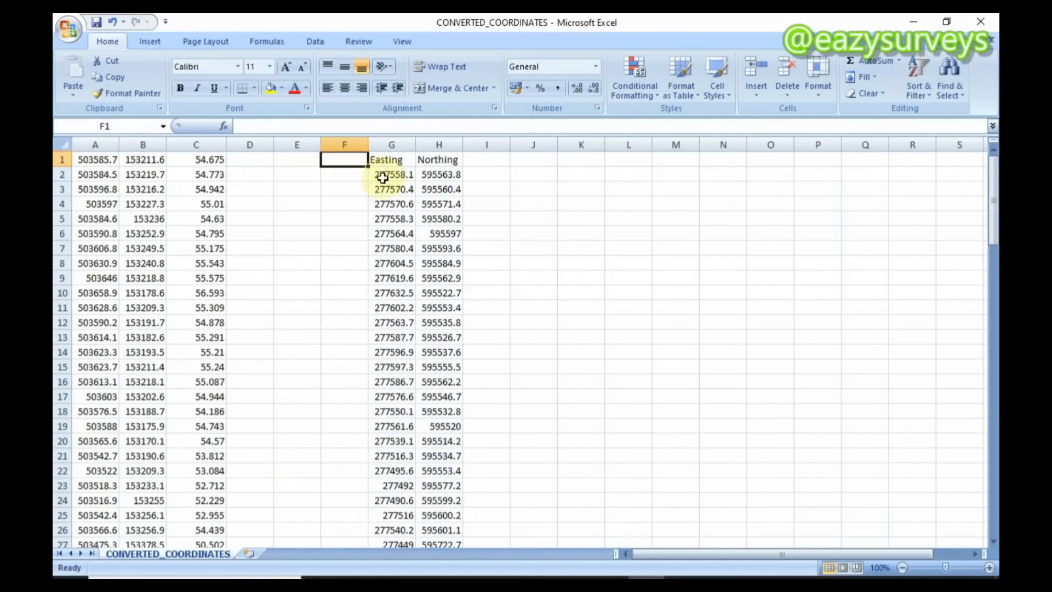
drag(412, 145, 440, 146)
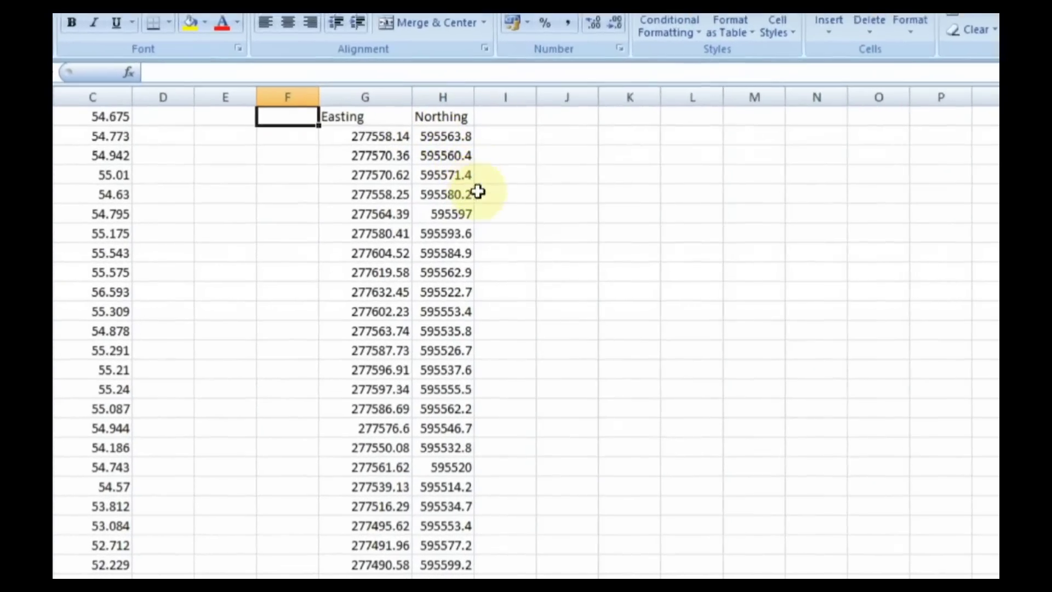